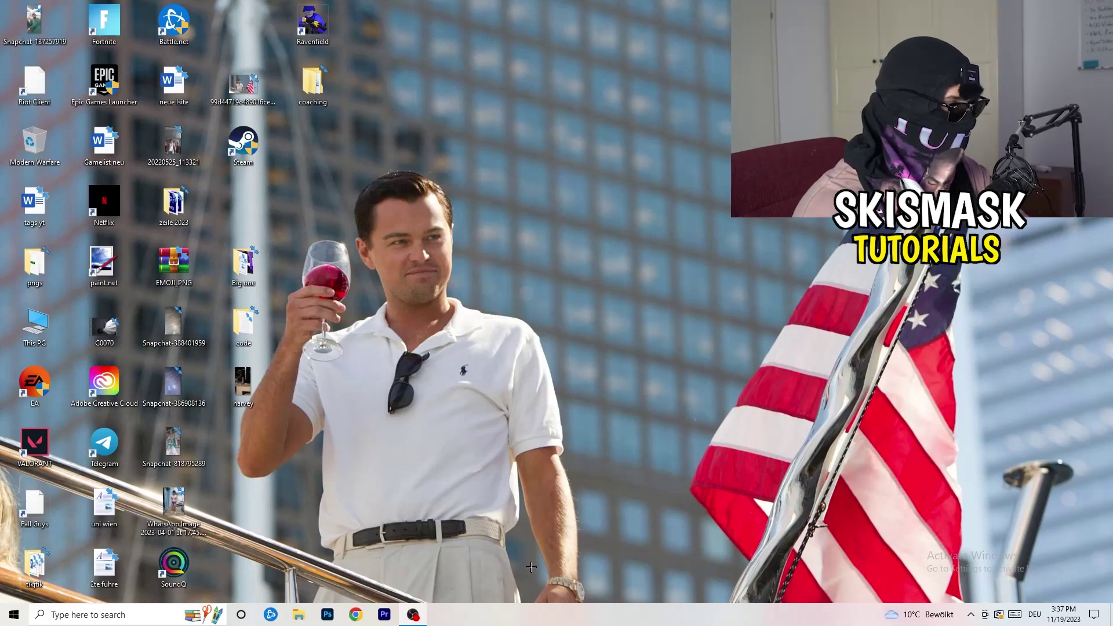
Open Task Manager and check the actions available for the Antimalware Service Executable background process.
right_click(546, 616)
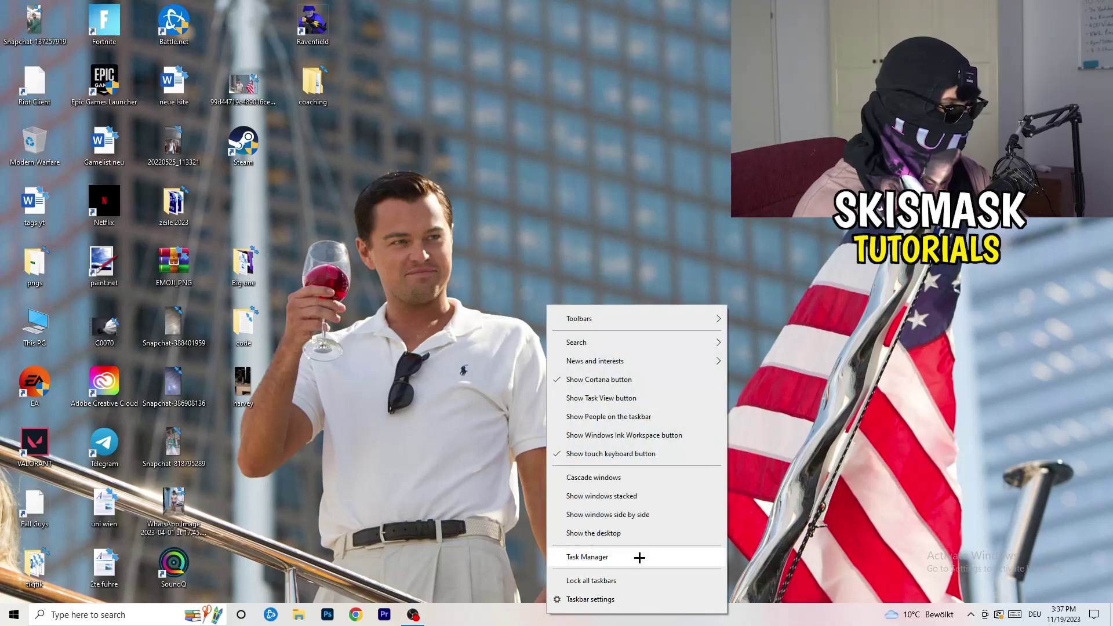
left_click(590, 556)
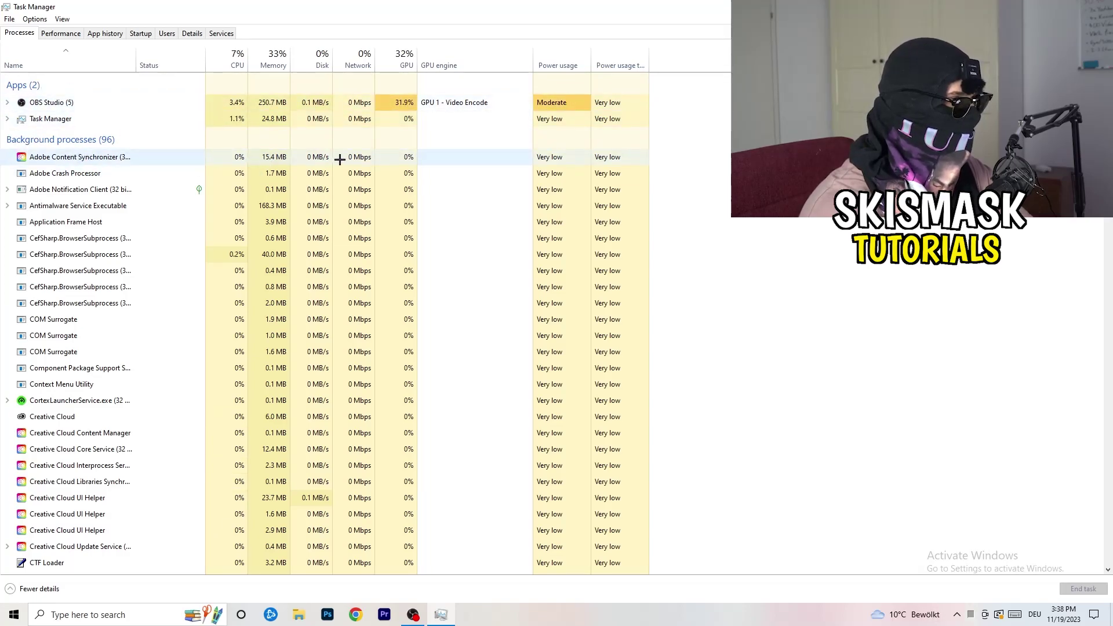
right_click(261, 206)
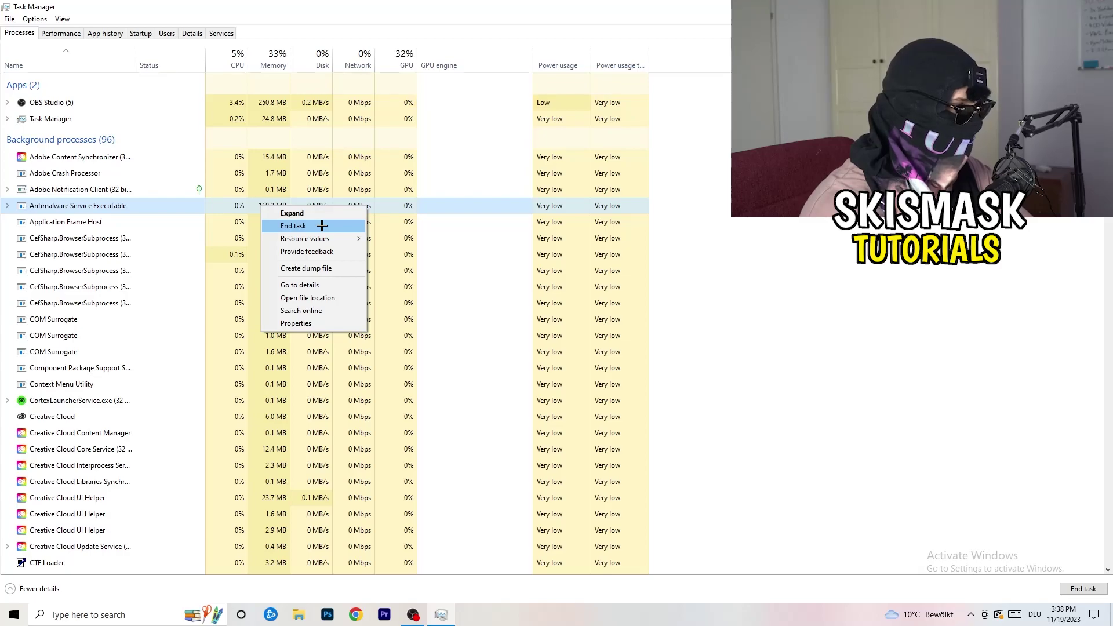
key("Escape")
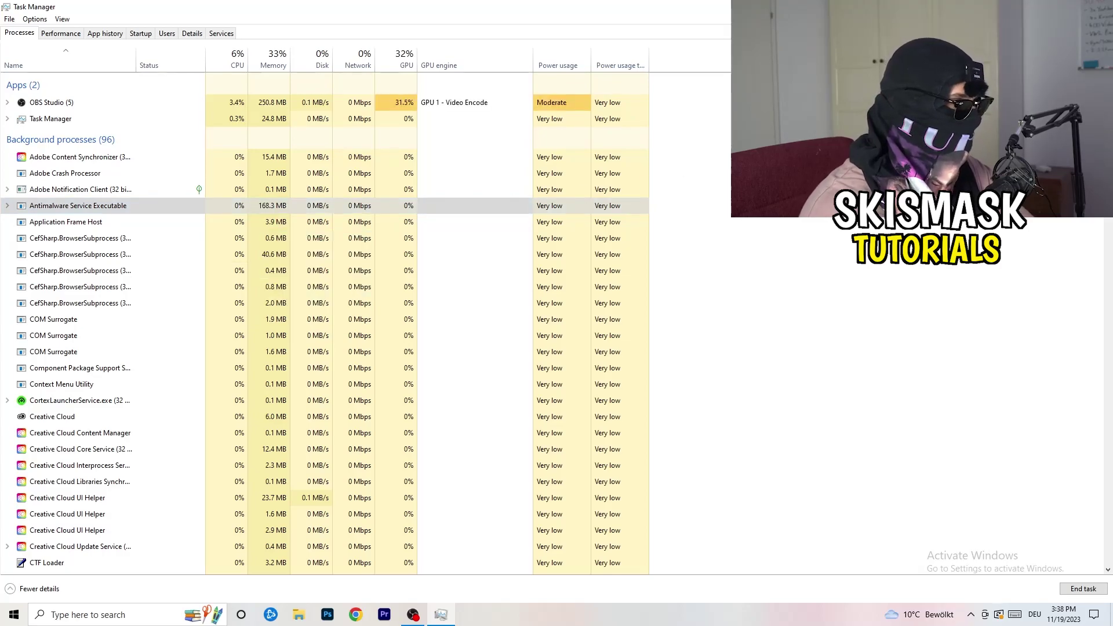
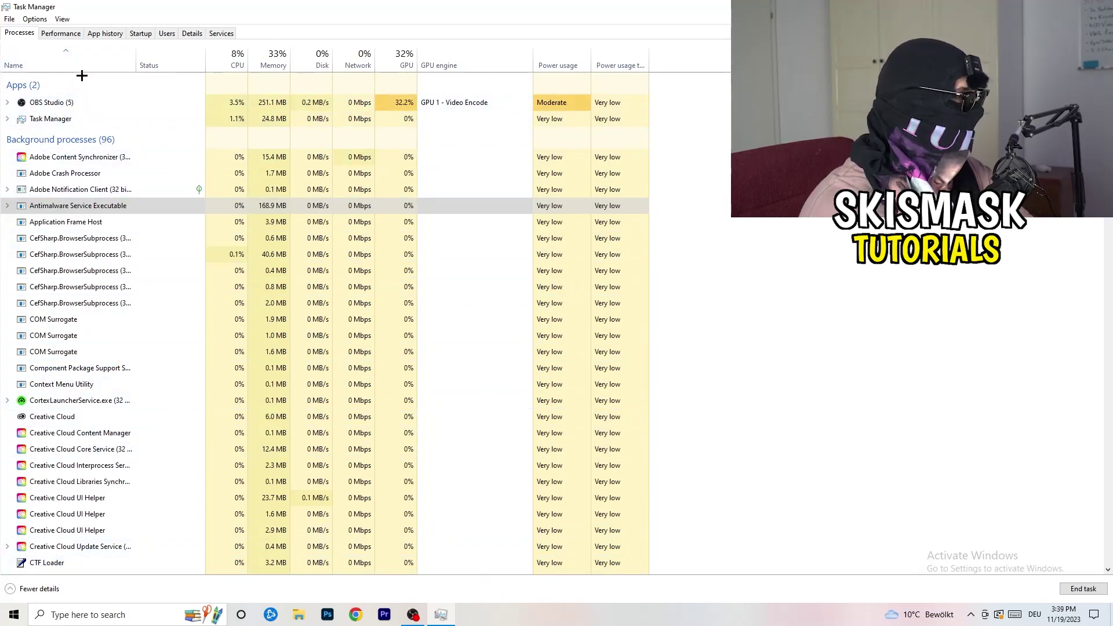
Review the startup programs and check the enable and disable options for Dropbox, EA and File Association Helper.
left_click(141, 34)
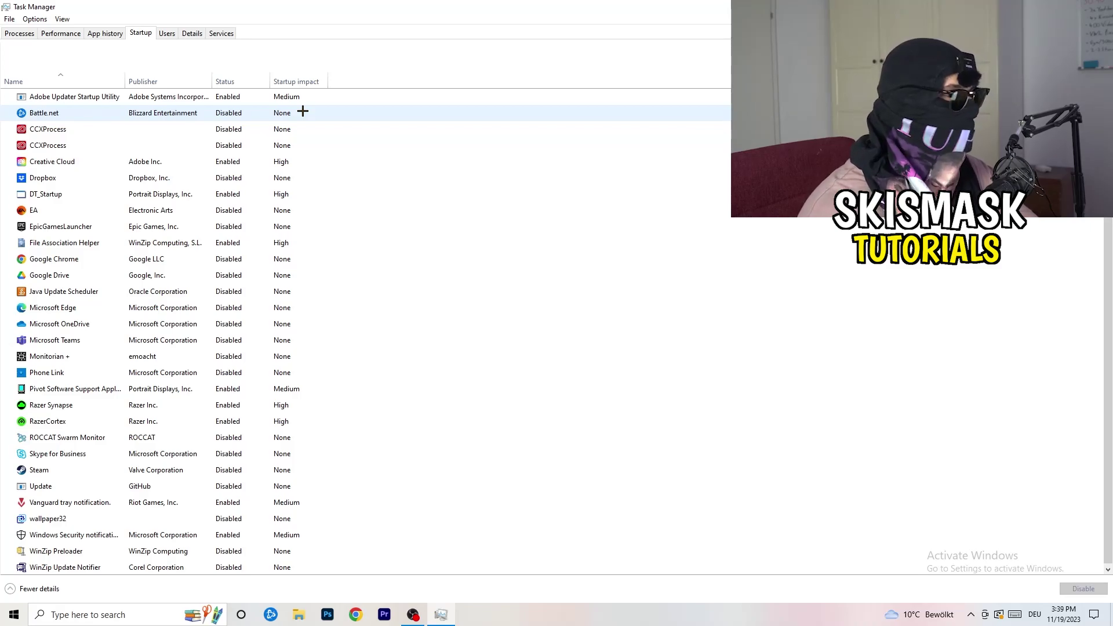
right_click(227, 177)
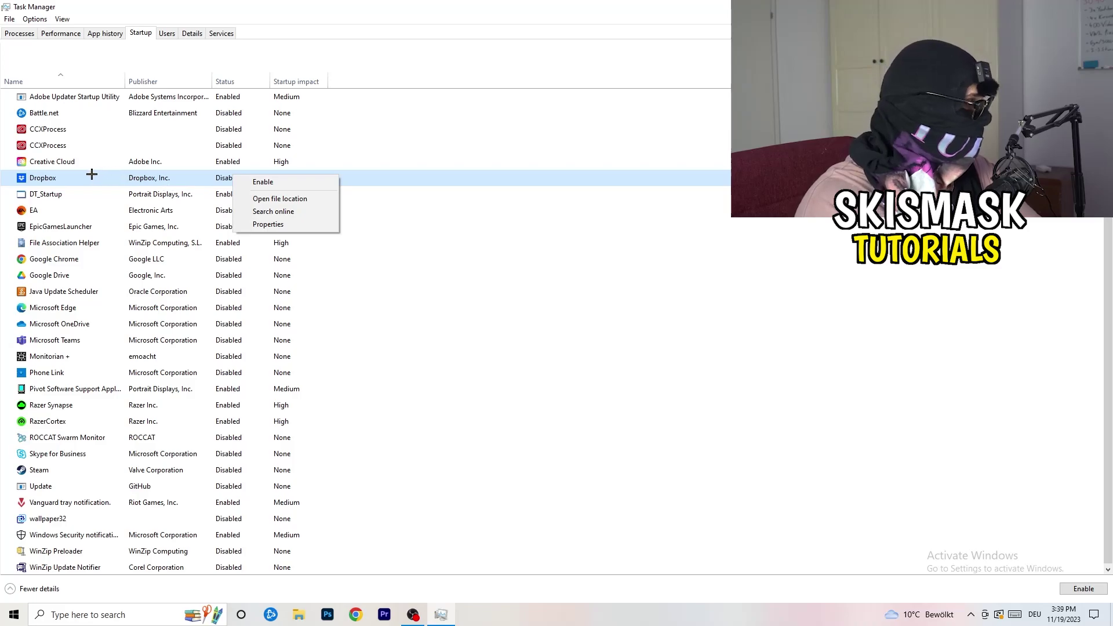
right_click(111, 212)
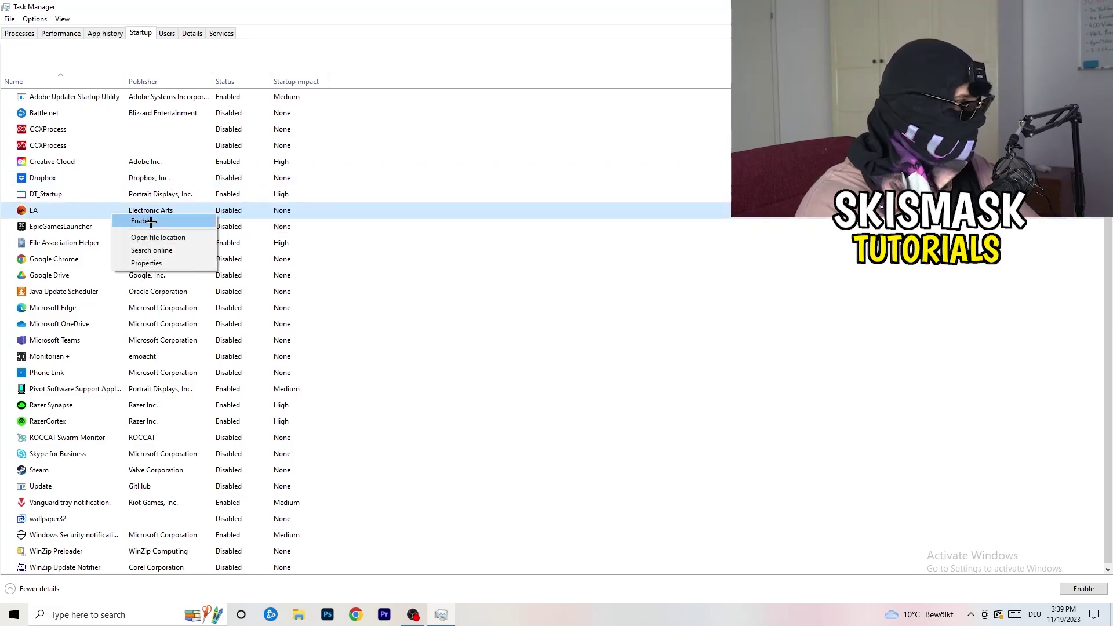
left_click(741, 302)
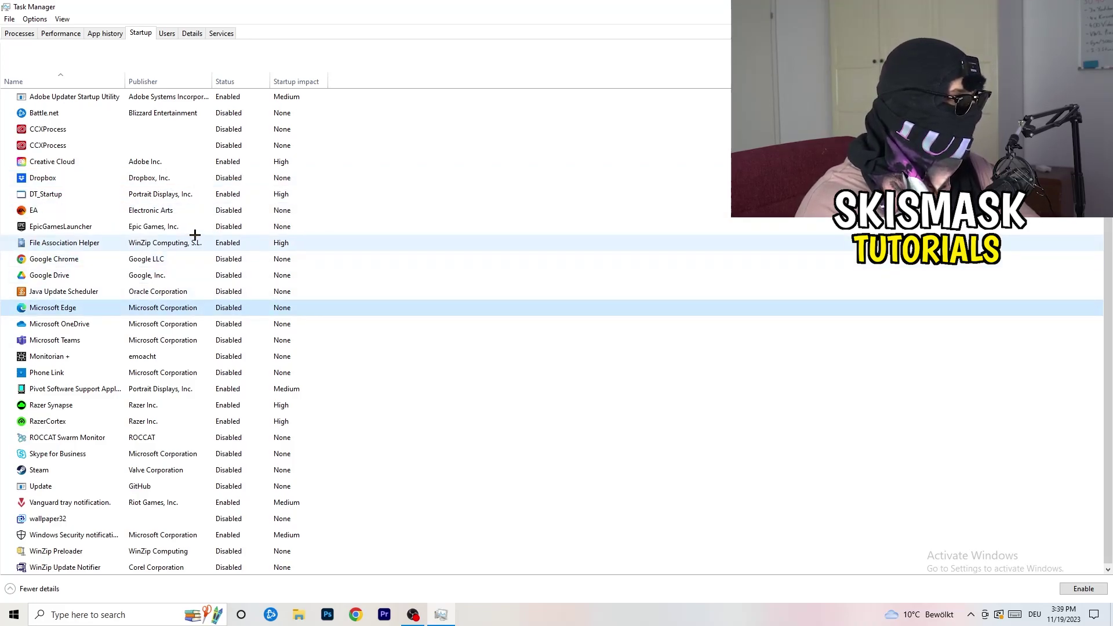
right_click(229, 246)
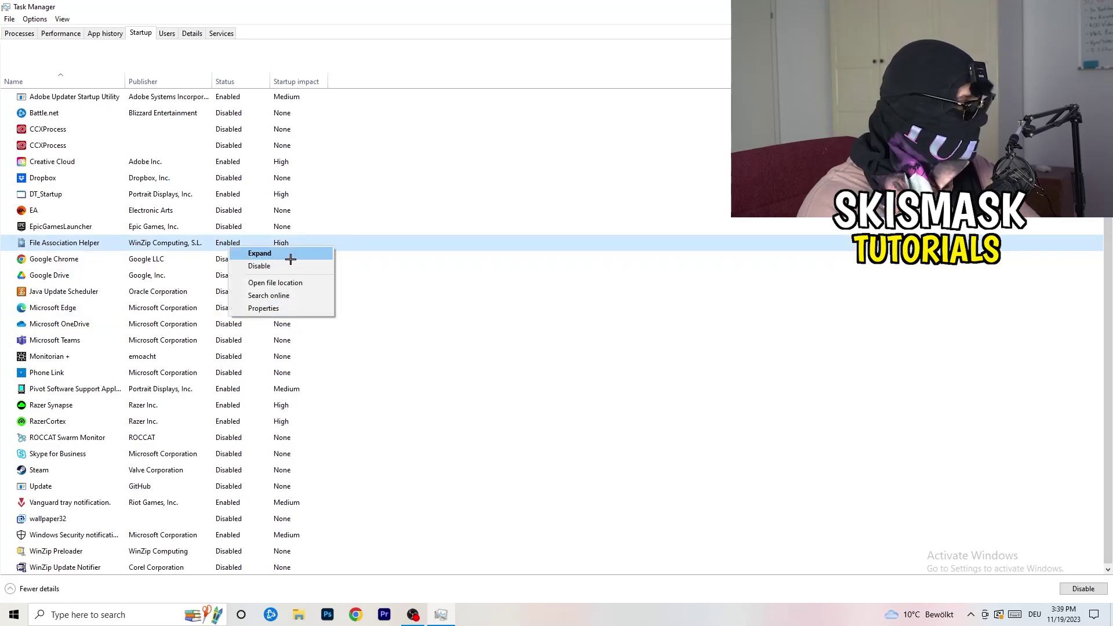
left_click(500, 291)
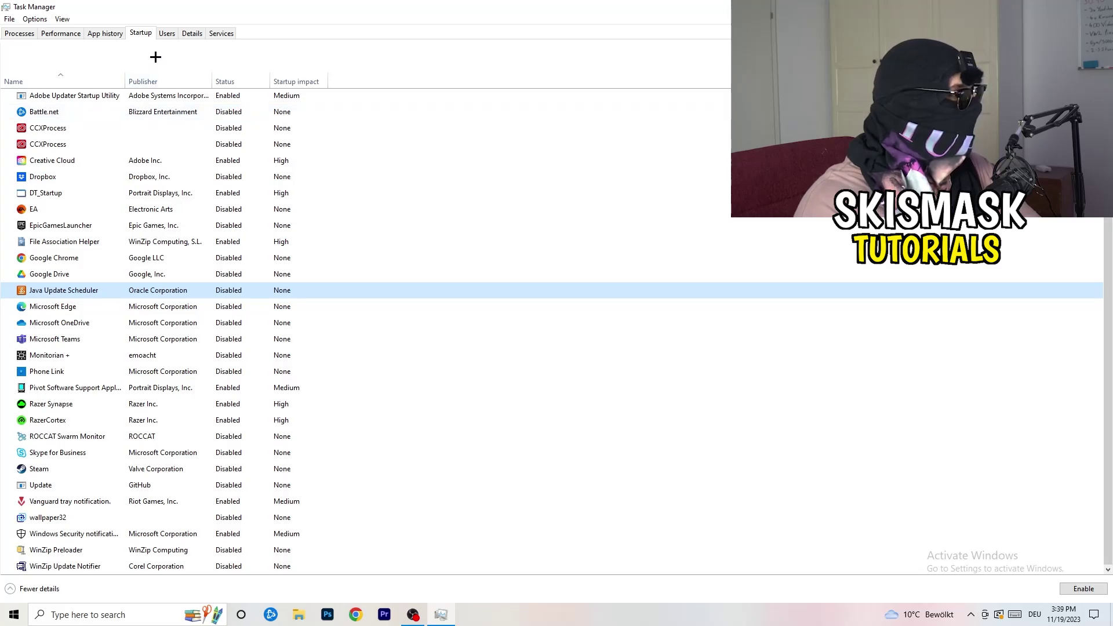
Examine the priority options for the Dropbox crash handler in the detailed process list, and close Task Manager.
left_click(64, 33)
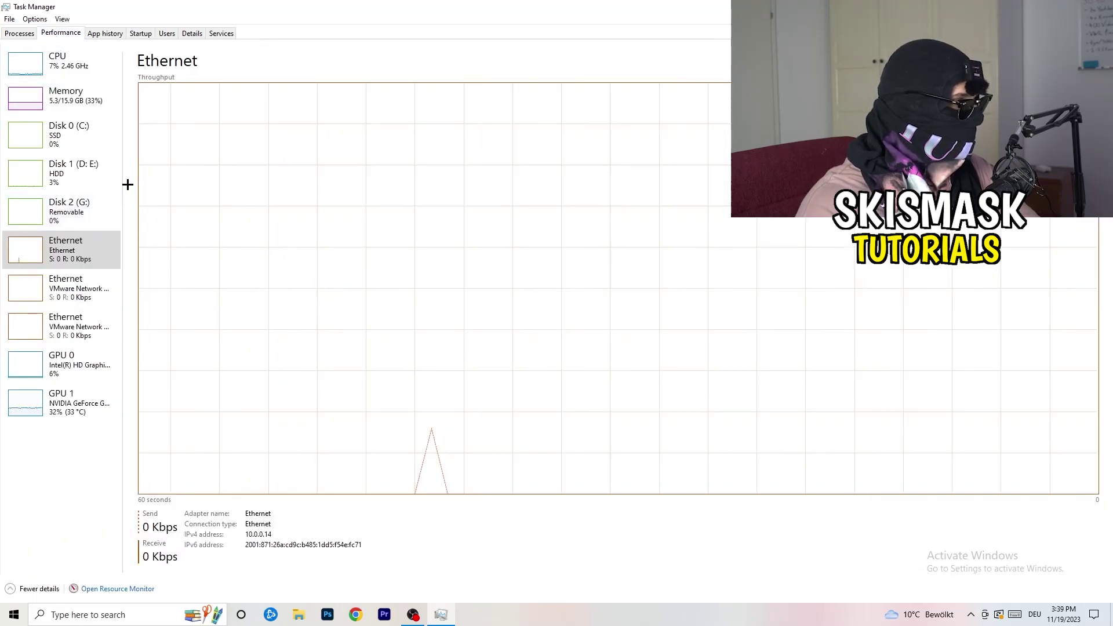
left_click(195, 34)
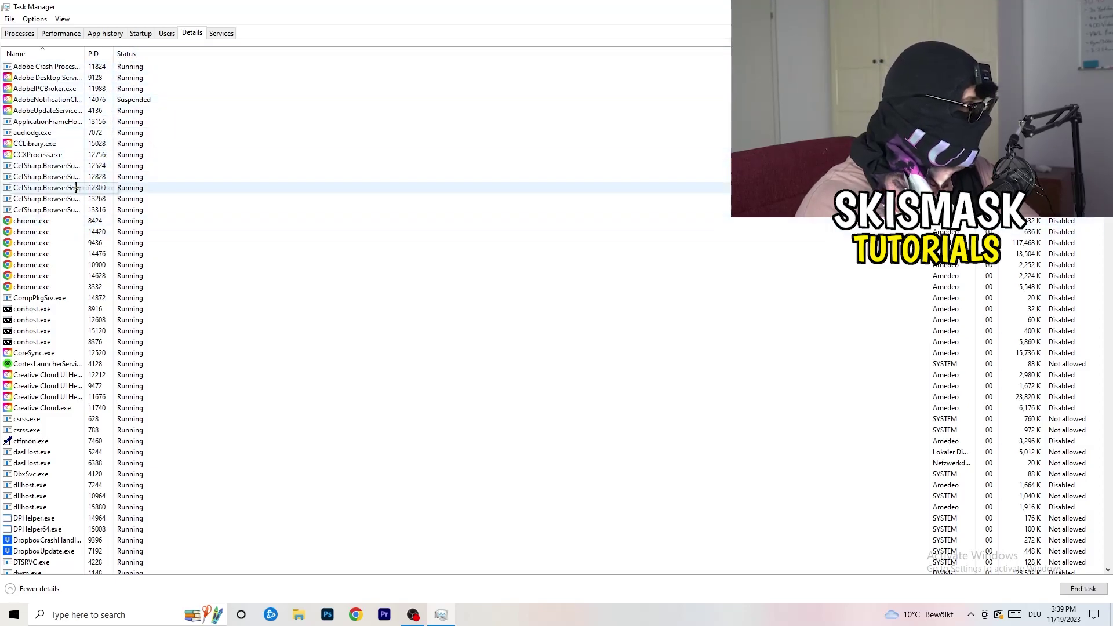
scroll(70, 232, "down", 6)
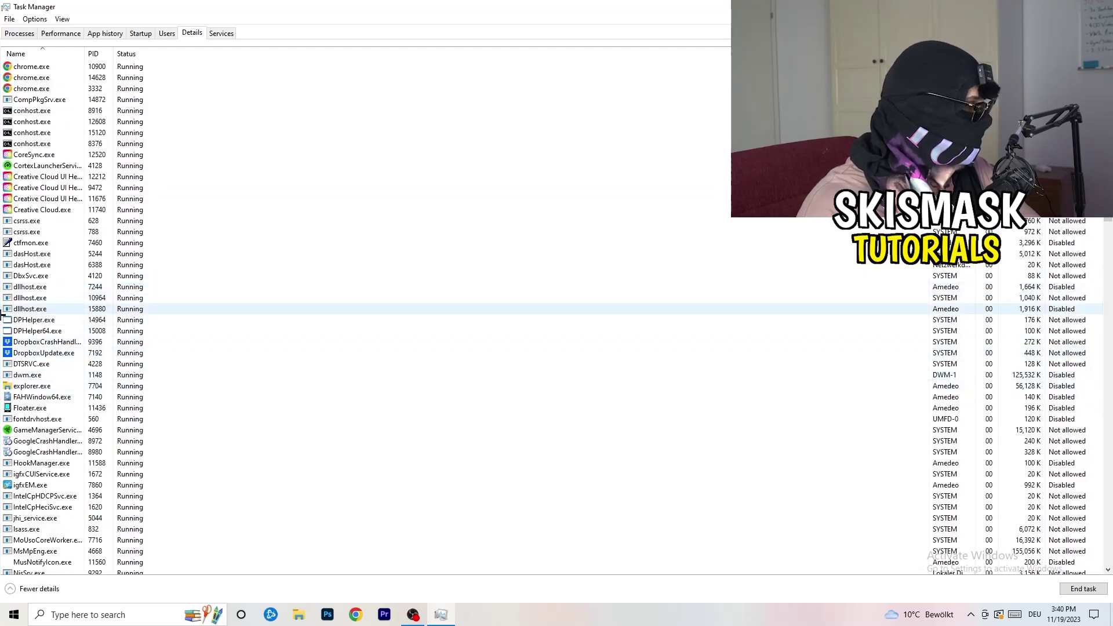
right_click(46, 342)
left_click(89, 342)
right_click(91, 342)
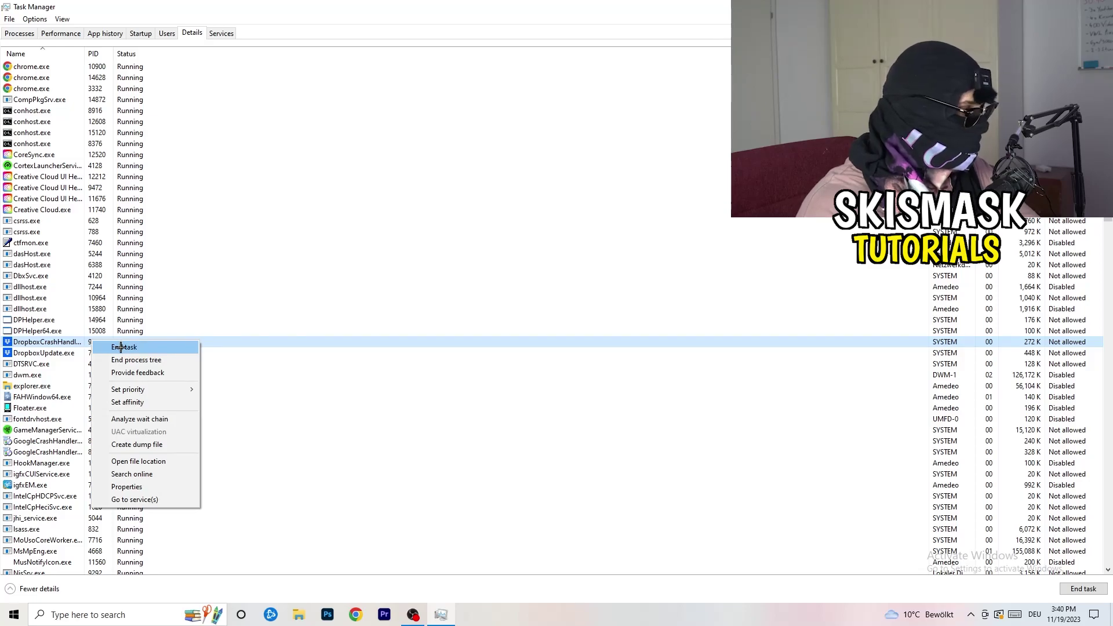
right_click(88, 342)
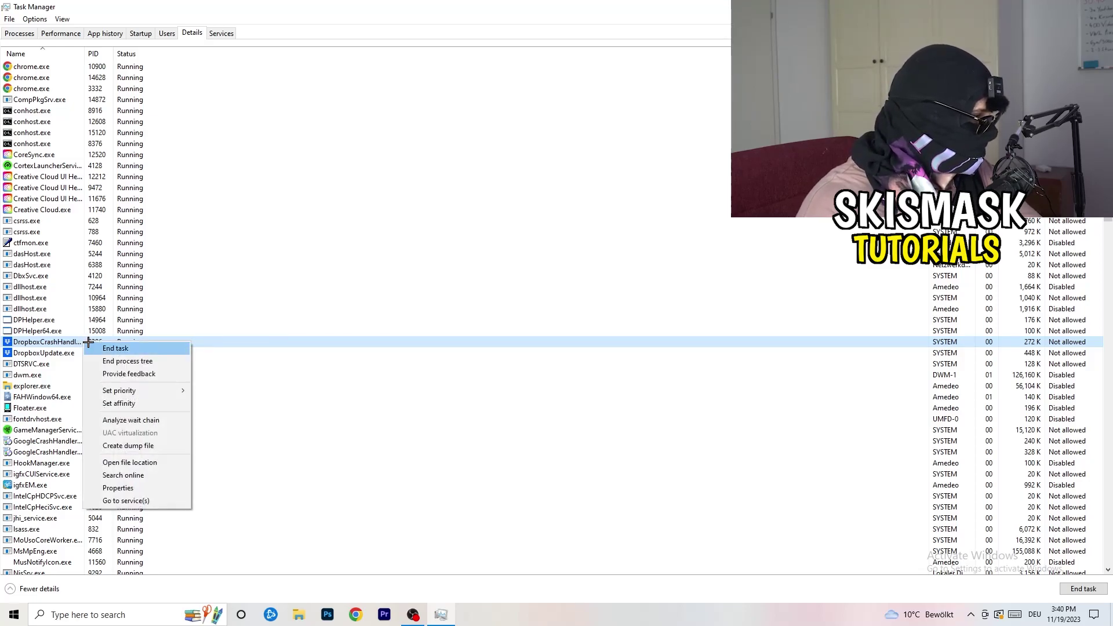
mouse_move(137, 392)
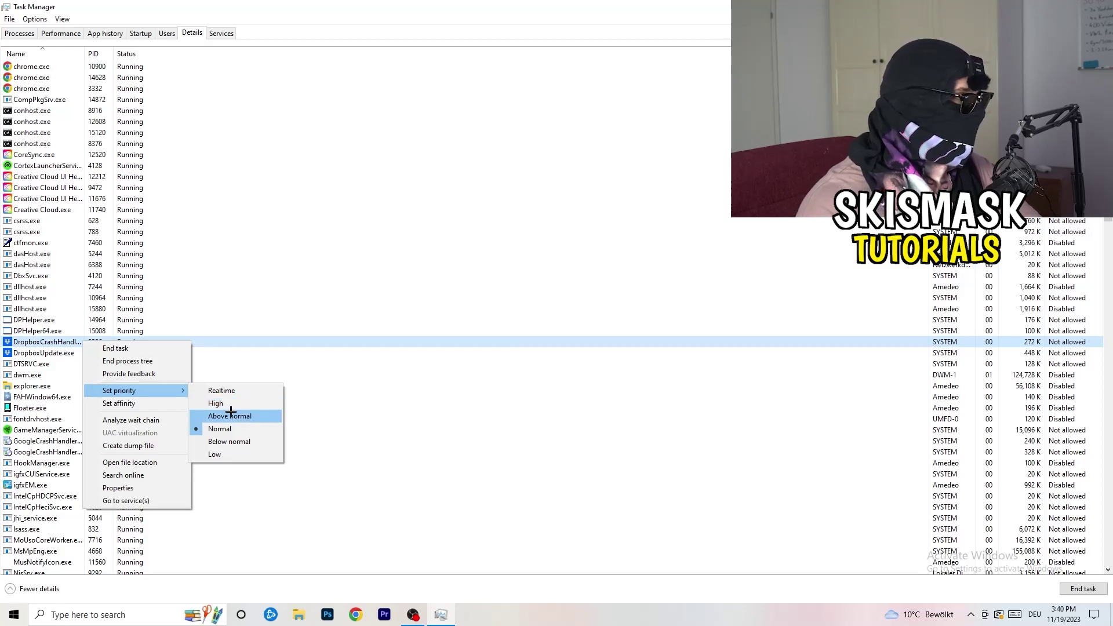
left_click(555, 10)
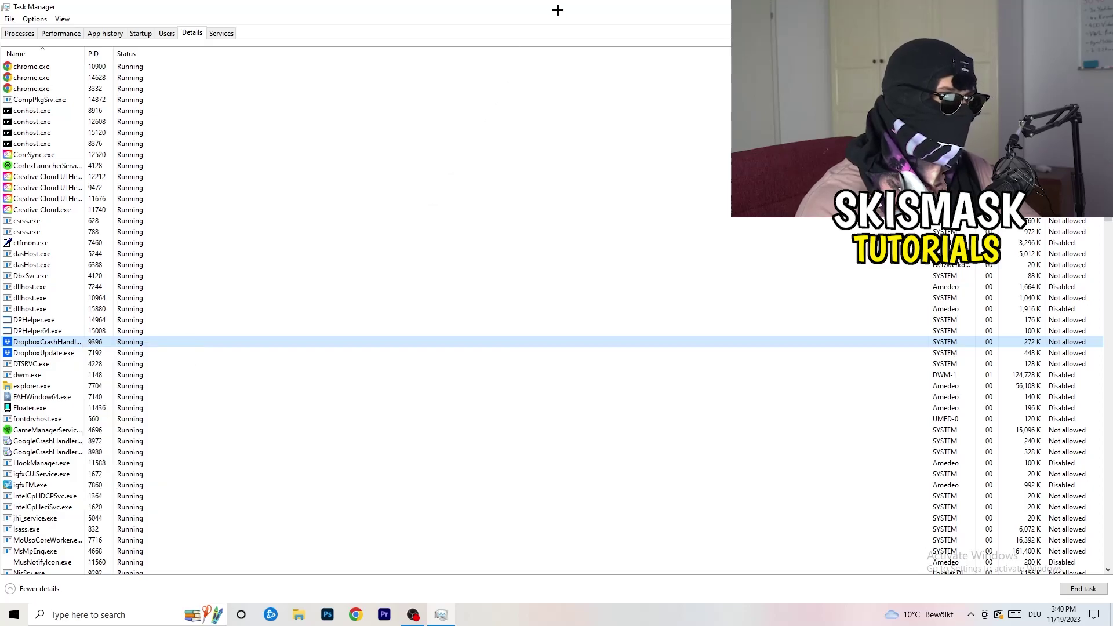
key("alt+F4")
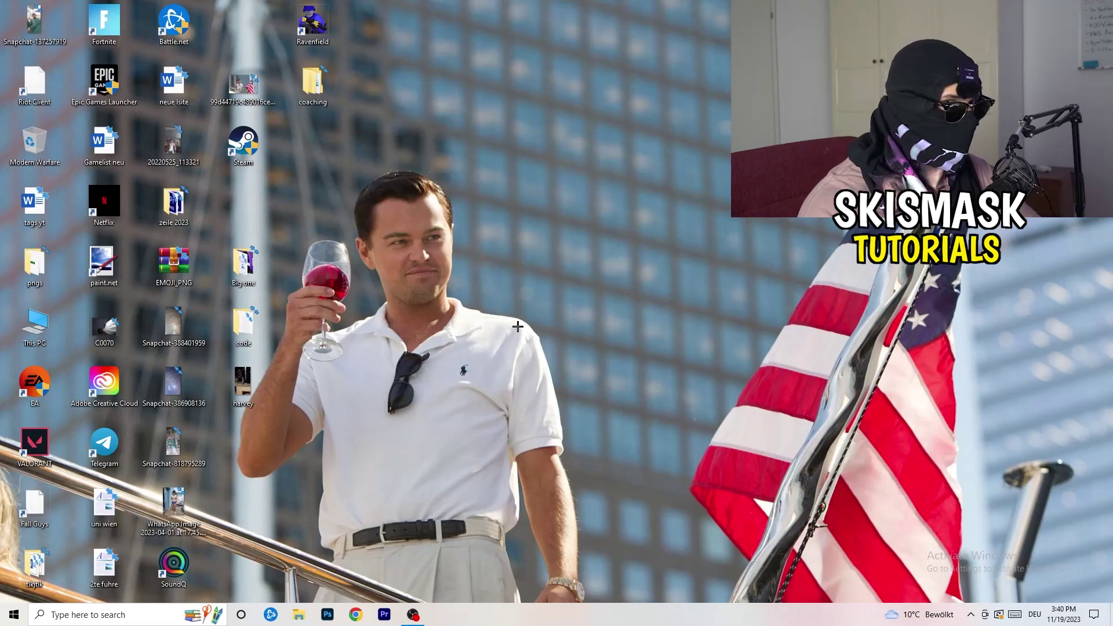
Open Windows Settings and go to the System display settings.
key("super")
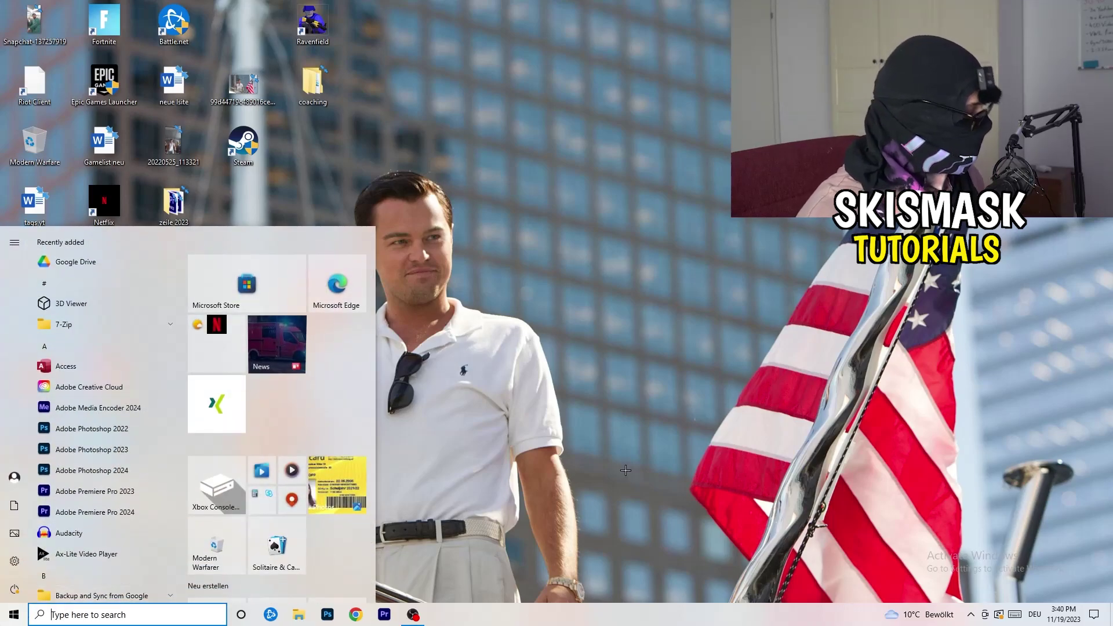
type("sett")
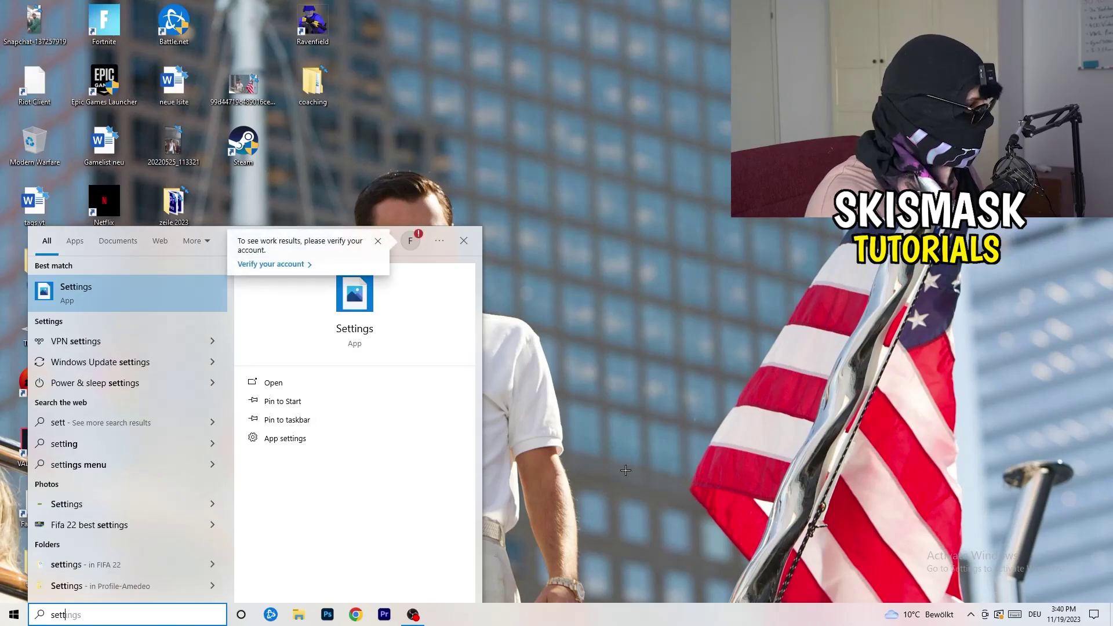
key("Return")
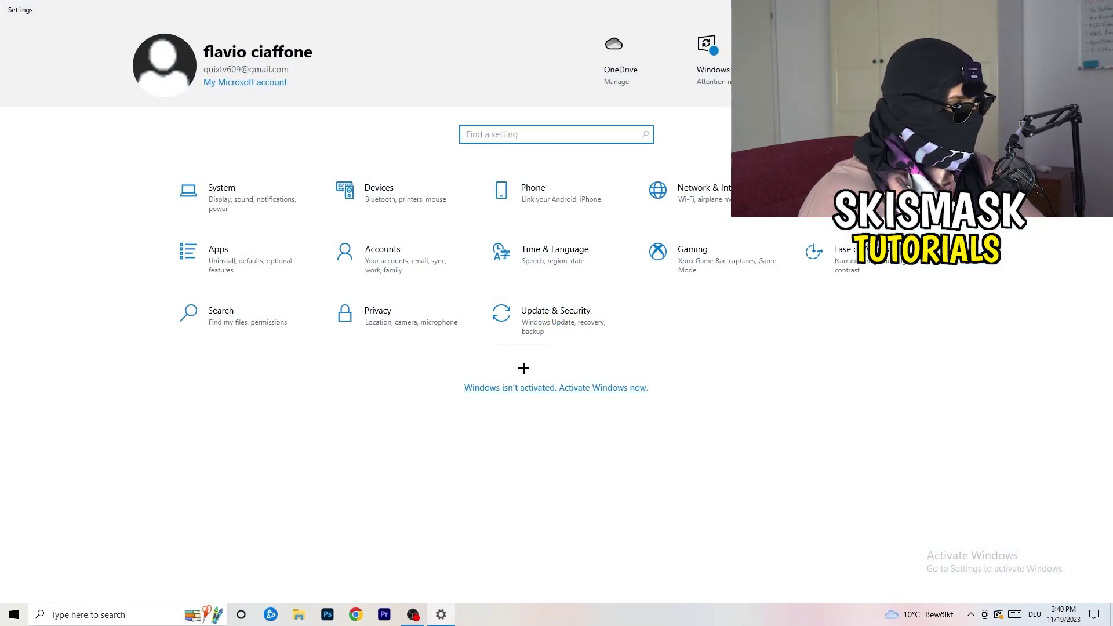
left_click(265, 221)
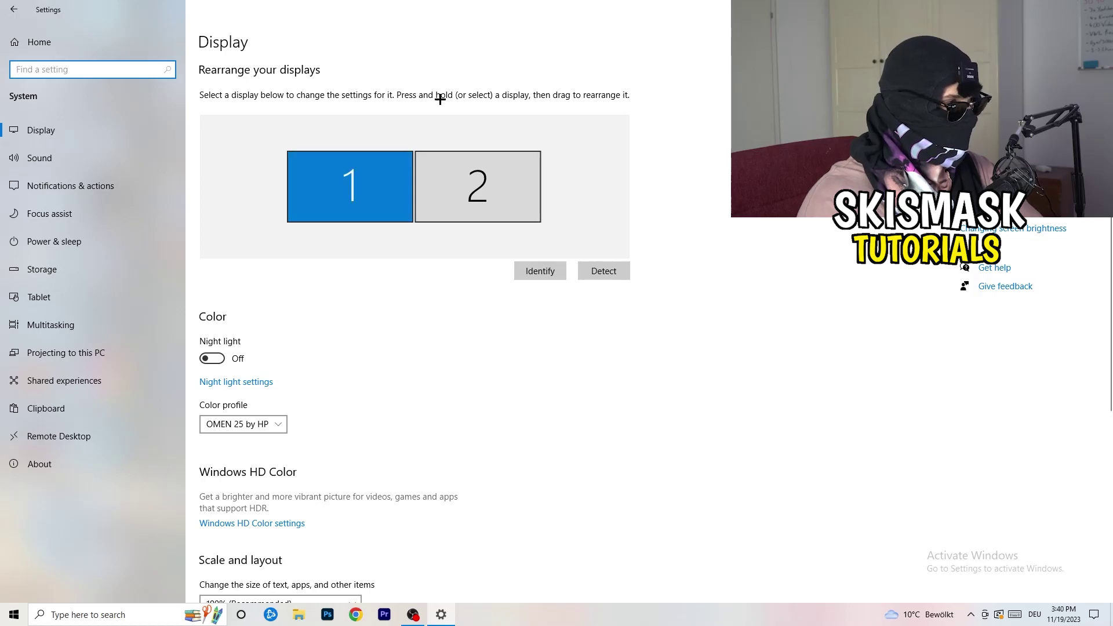
left_click(225, 46)
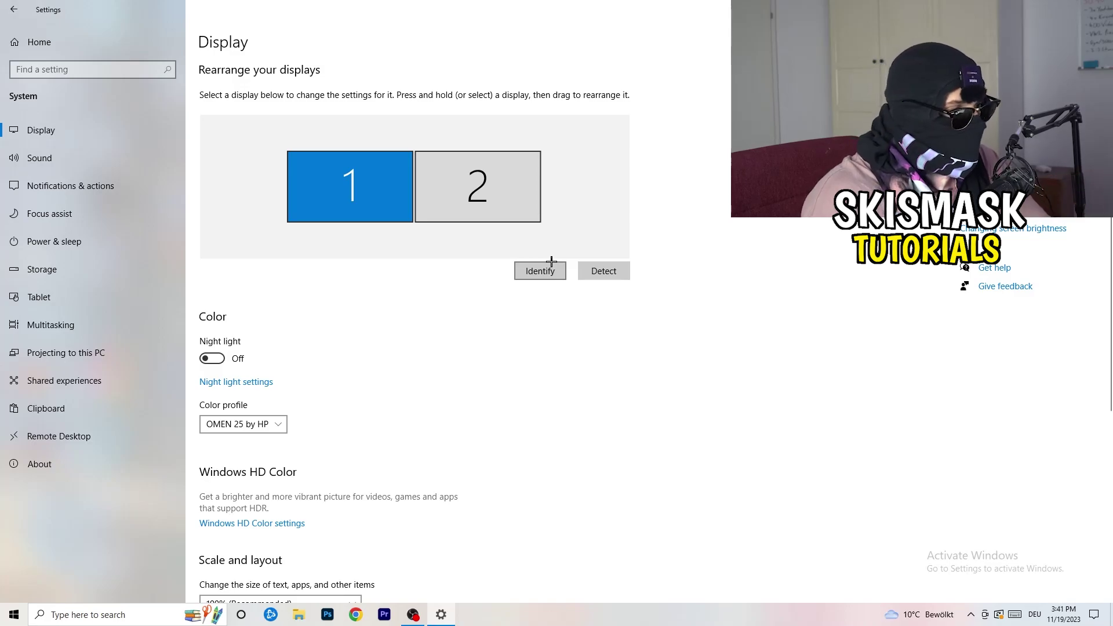
Examine the available scaling percentages and display resolutions under Scale and layout, leaving the selections as they are.
scroll(392, 315, "down", 3)
scroll(392, 315, "up", 3)
scroll(392, 314, "down", 1)
scroll(394, 319, "down", 3)
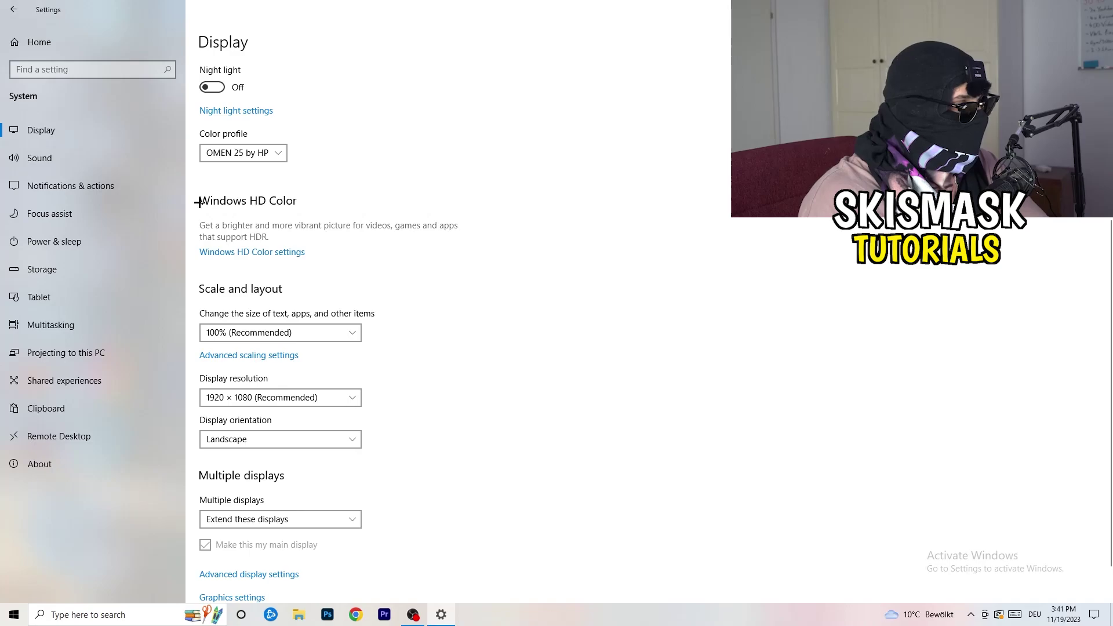
left_click(344, 329)
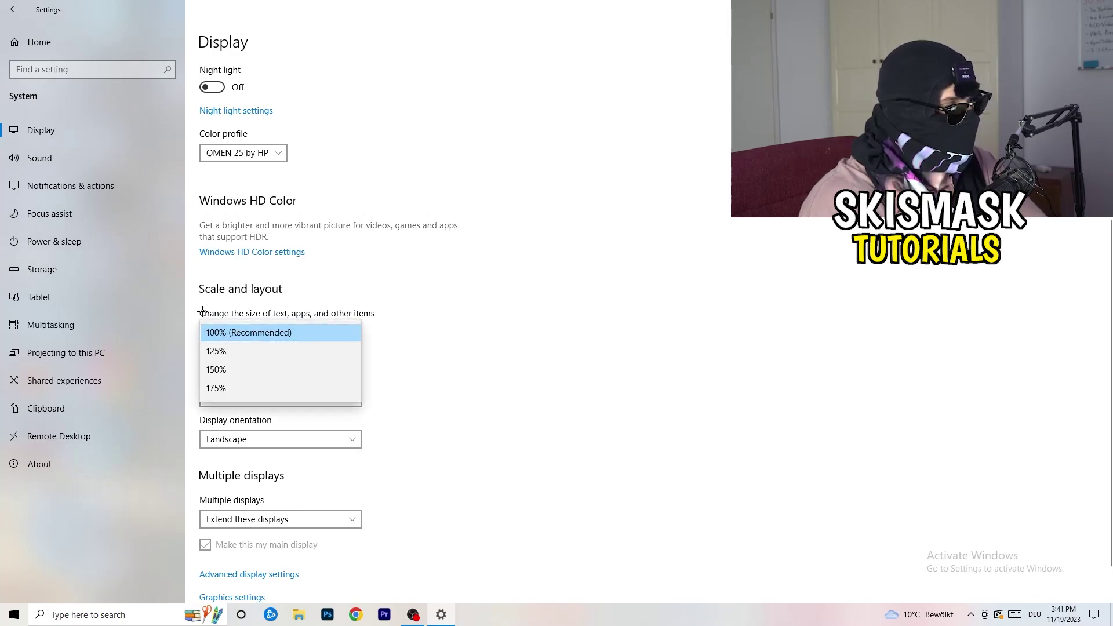
left_click(392, 312)
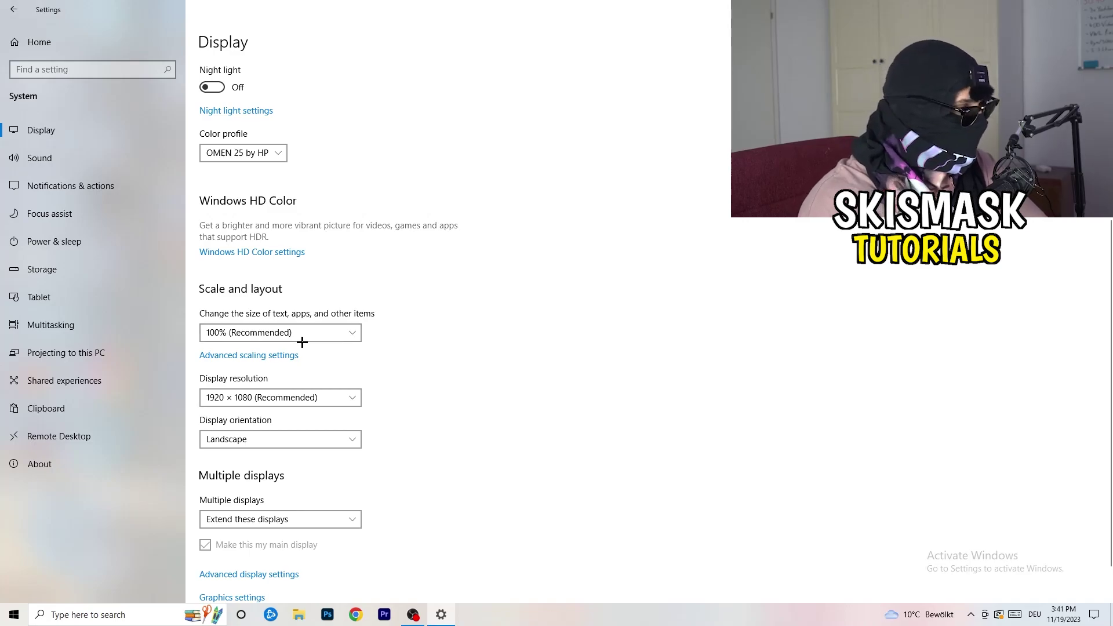
scroll(301, 343, "down", 1)
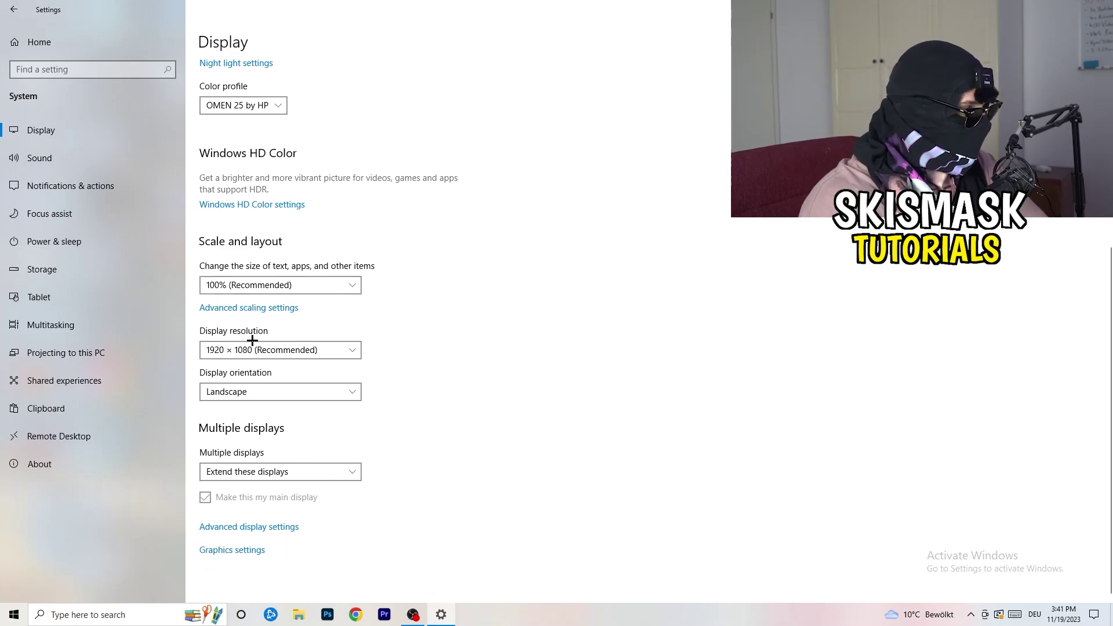
key("alt+Down")
left_click(509, 275)
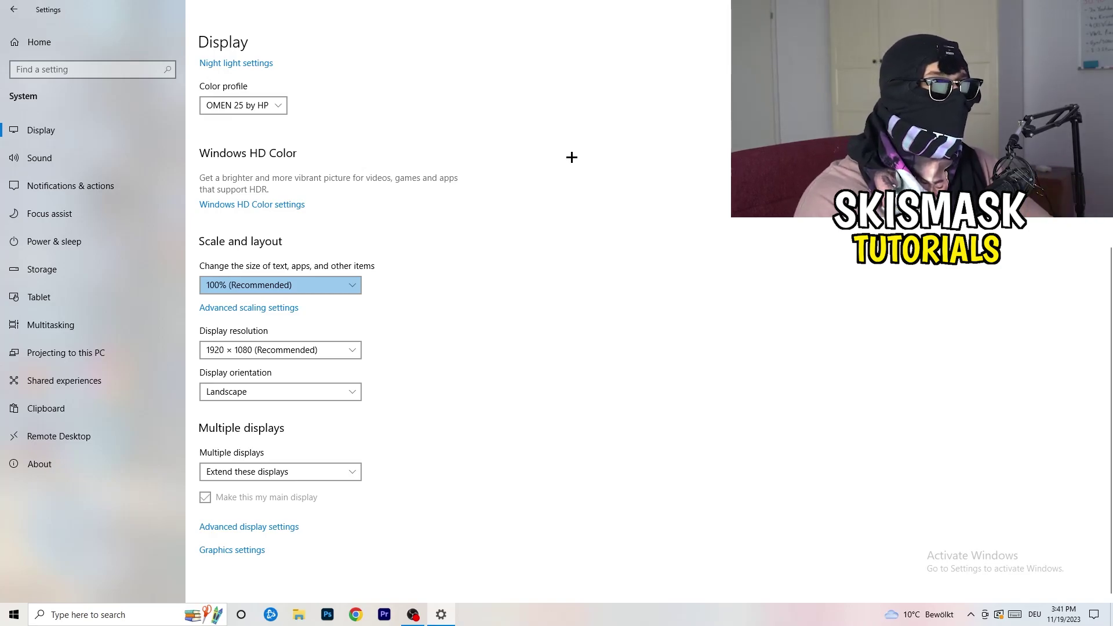
left_click(351, 344)
left_click(402, 329)
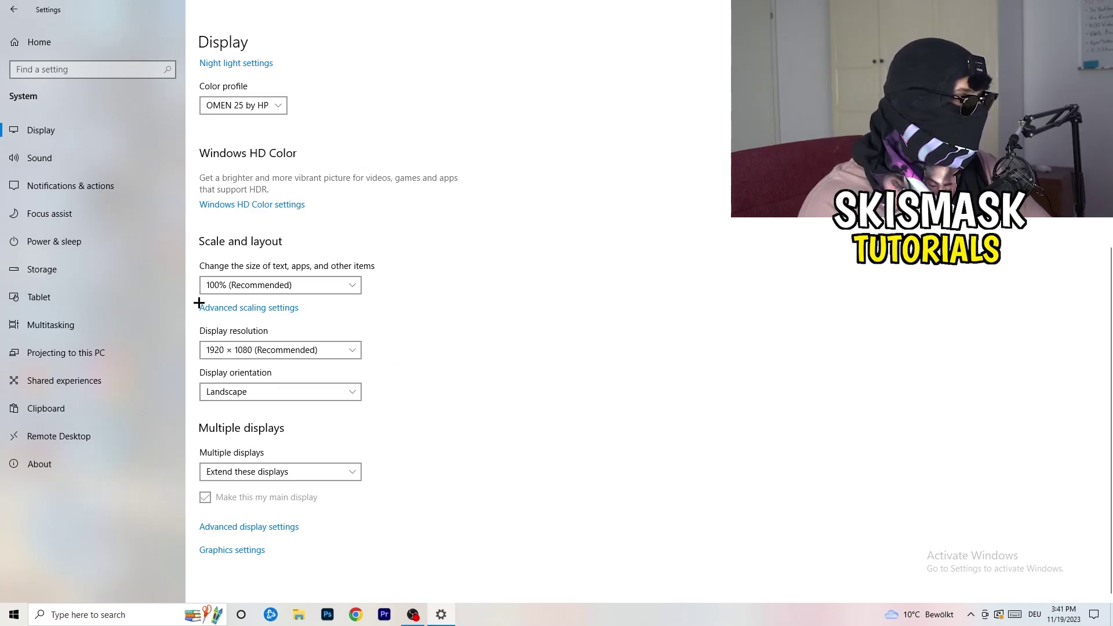
In the Storage Sense configuration, turn off deleting temporary files that apps aren't using and check the run-frequency and recycle bin options.
left_click(81, 264)
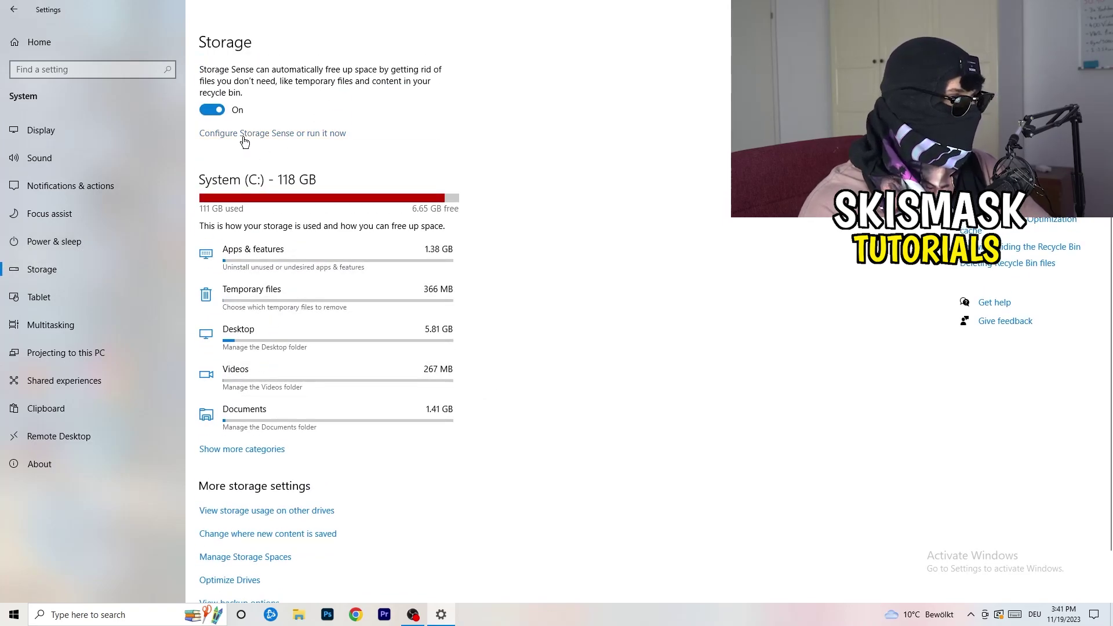
left_click(243, 137)
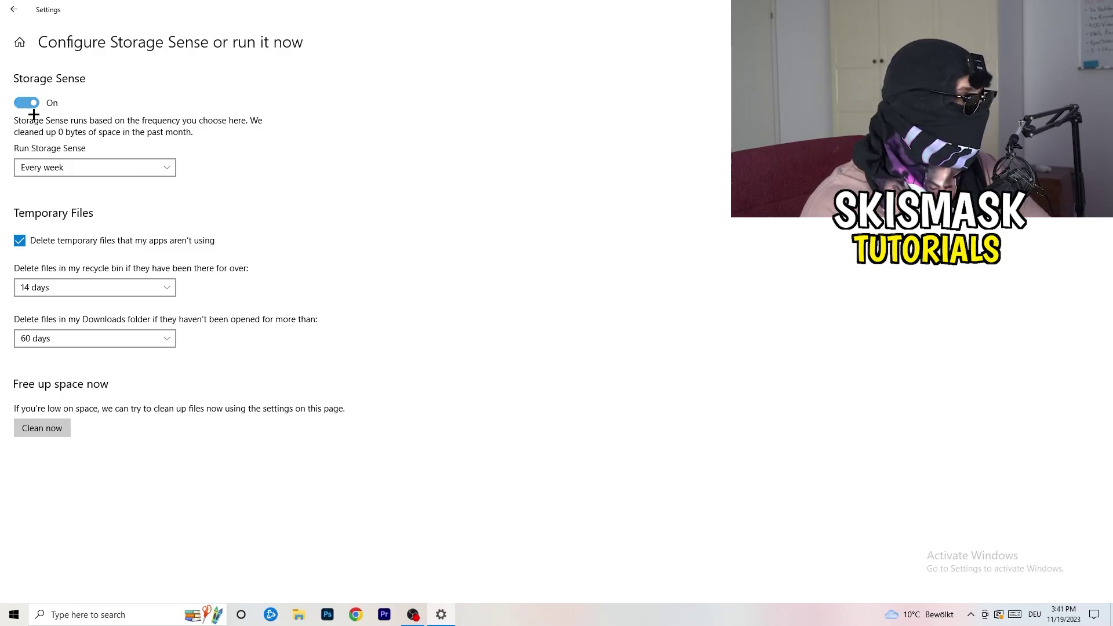
left_click(55, 168)
left_click(293, 147)
left_click(93, 248)
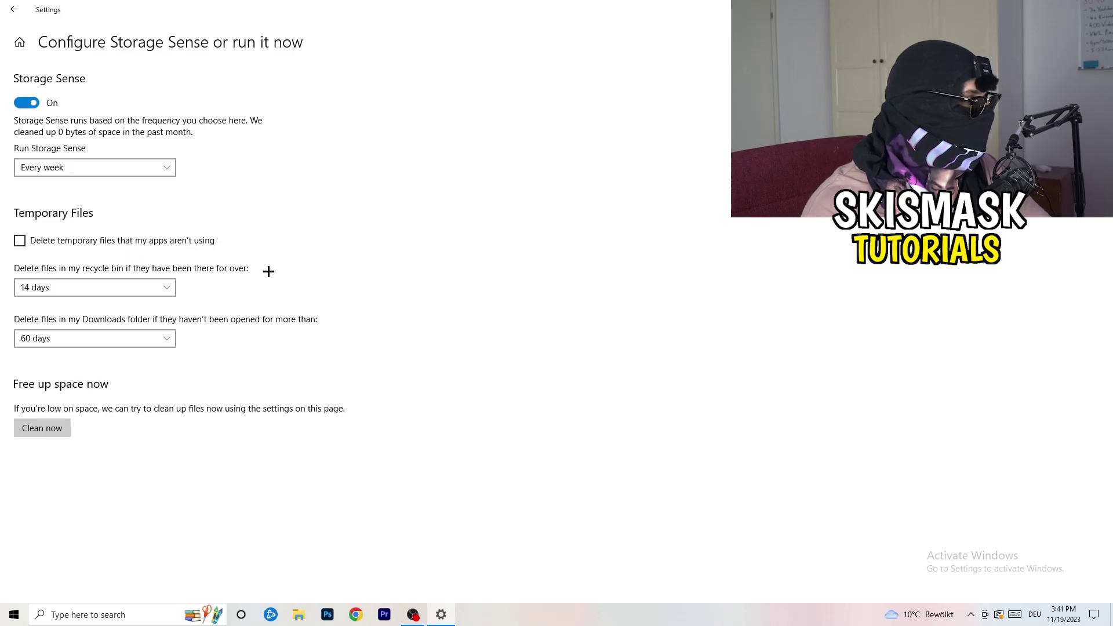
left_click(67, 286)
left_click(145, 346)
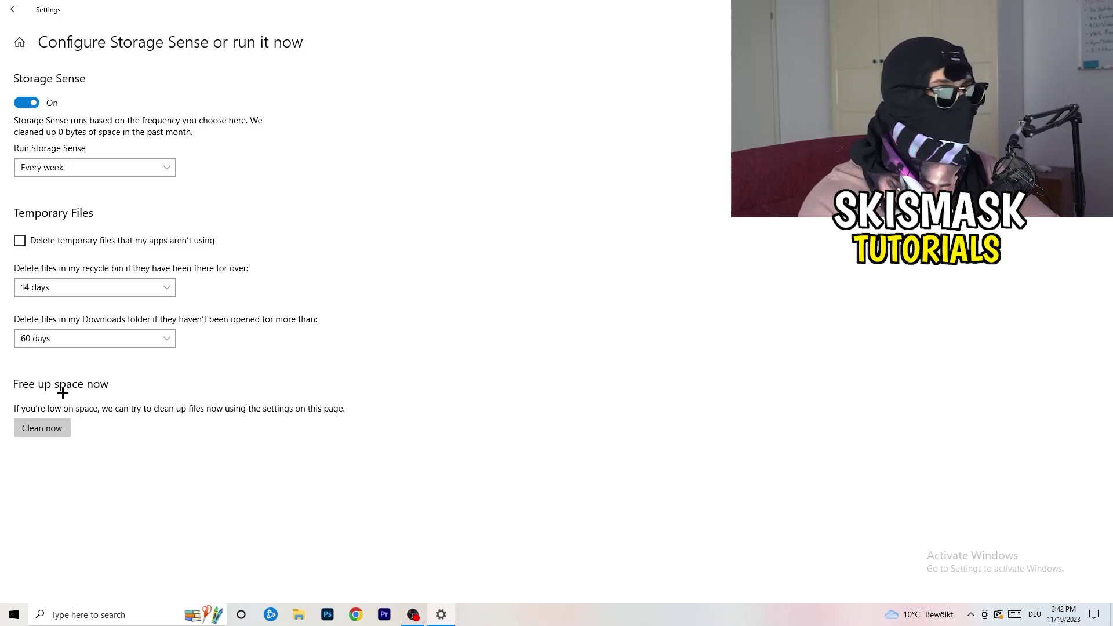
left_click(13, 9)
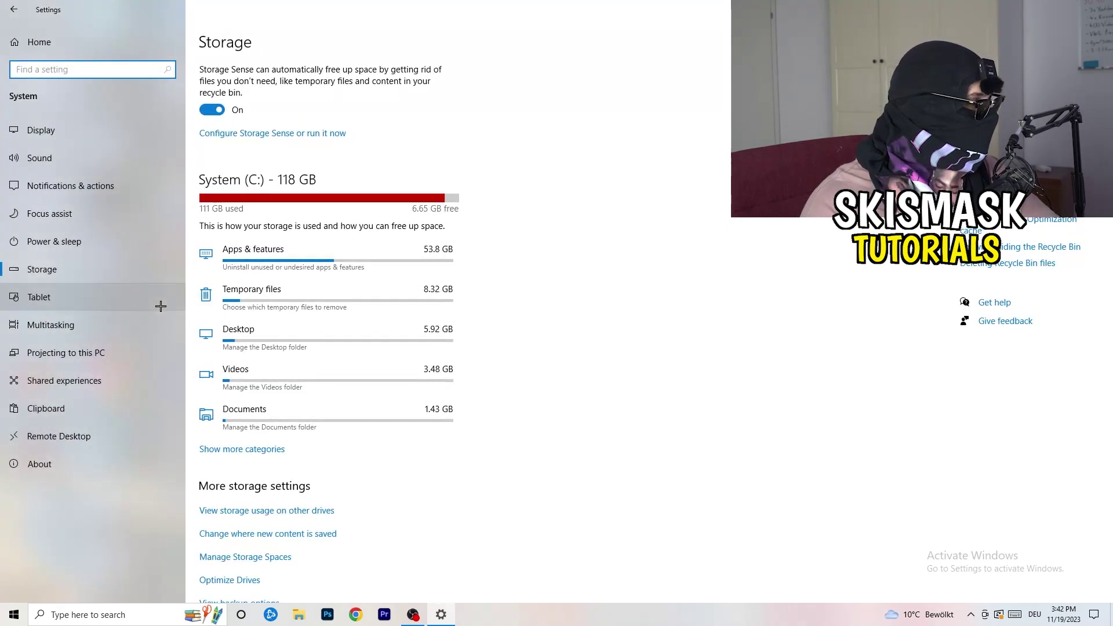
Review the available power plans, including the additional ones, from the Power & sleep settings, and close Power Options.
left_click(129, 248)
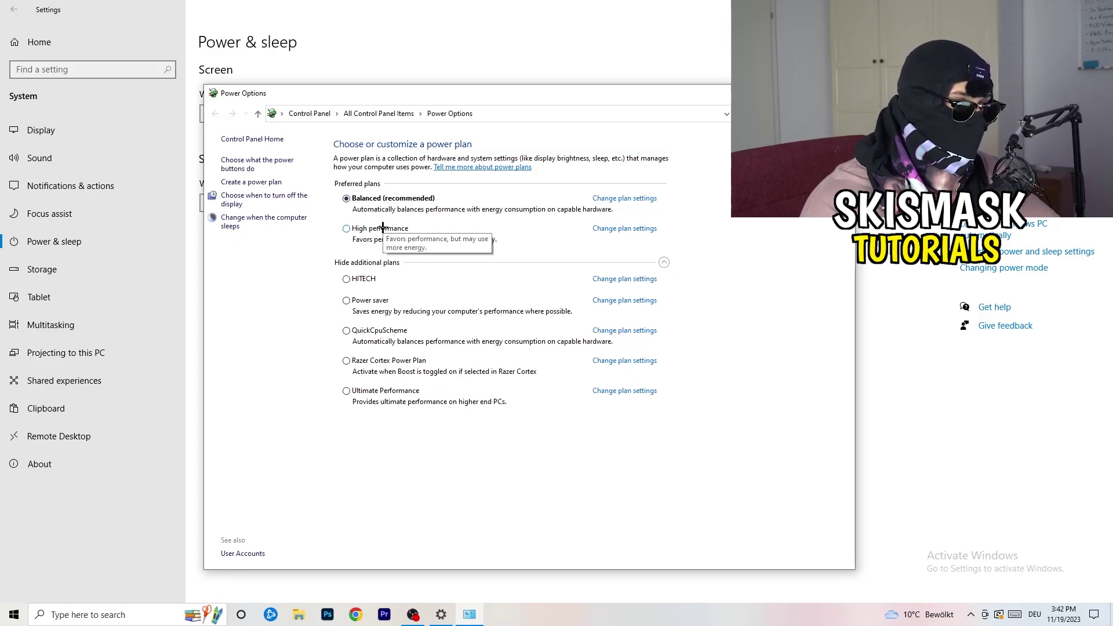
left_click(431, 264)
left_click(664, 263)
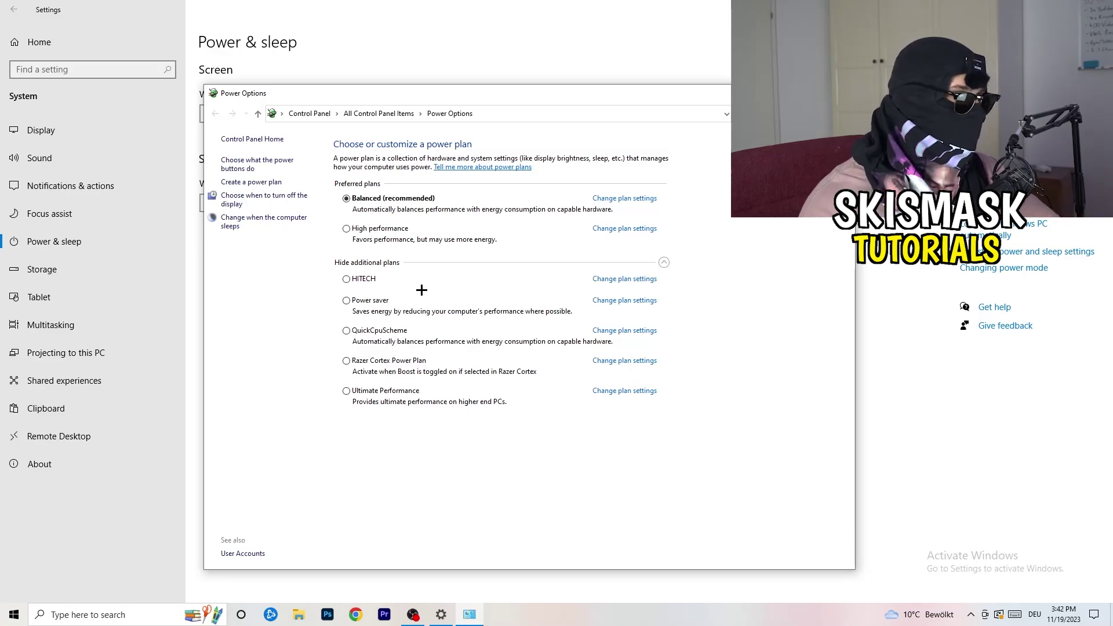
key("alt+F4")
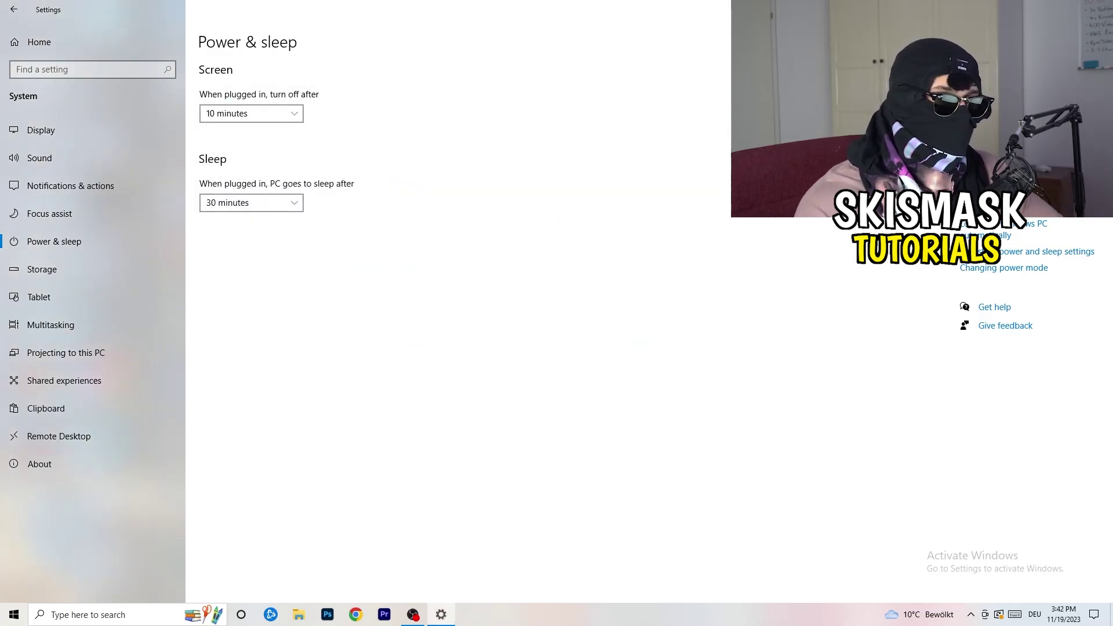
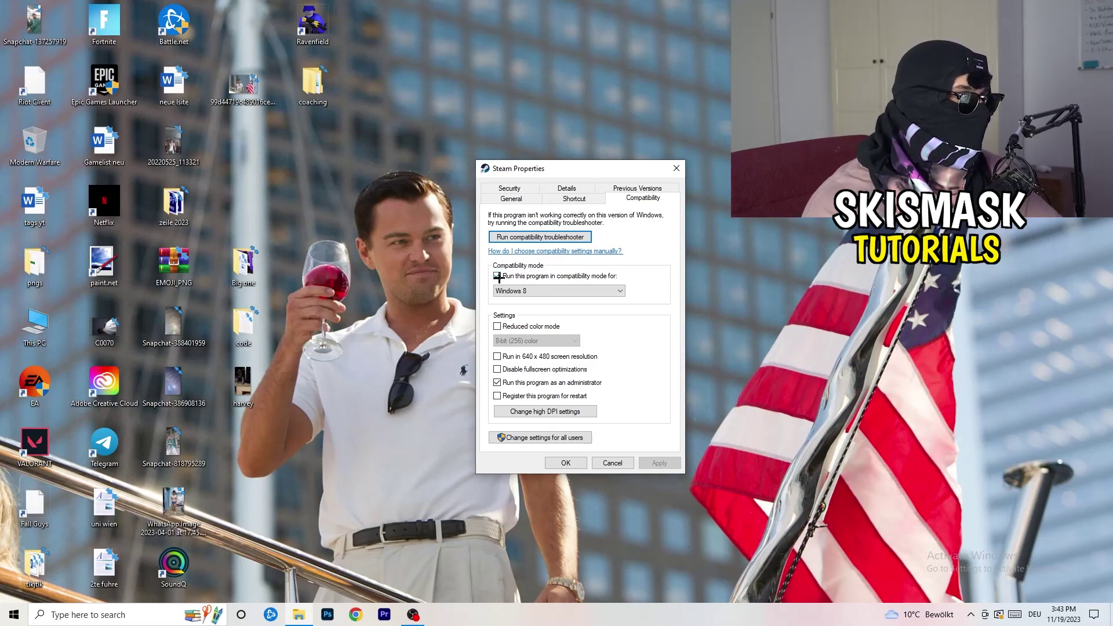
Set the Steam shortcut to run in compatibility mode for Windows 8, then apply and close its properties.
left_click(609, 275)
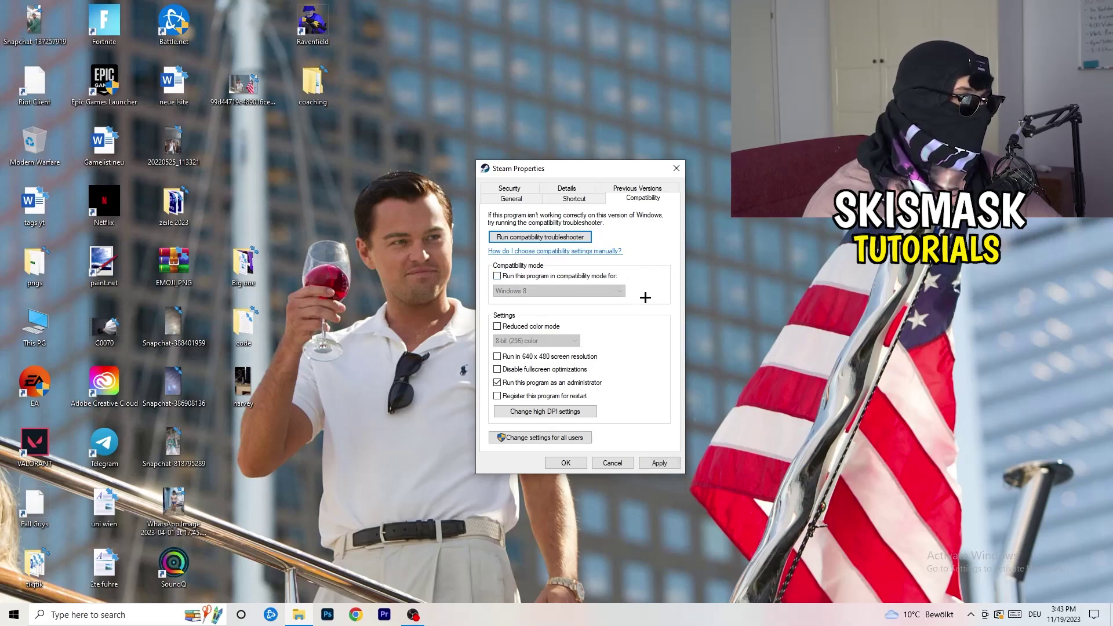
left_click(502, 278)
left_click(545, 291)
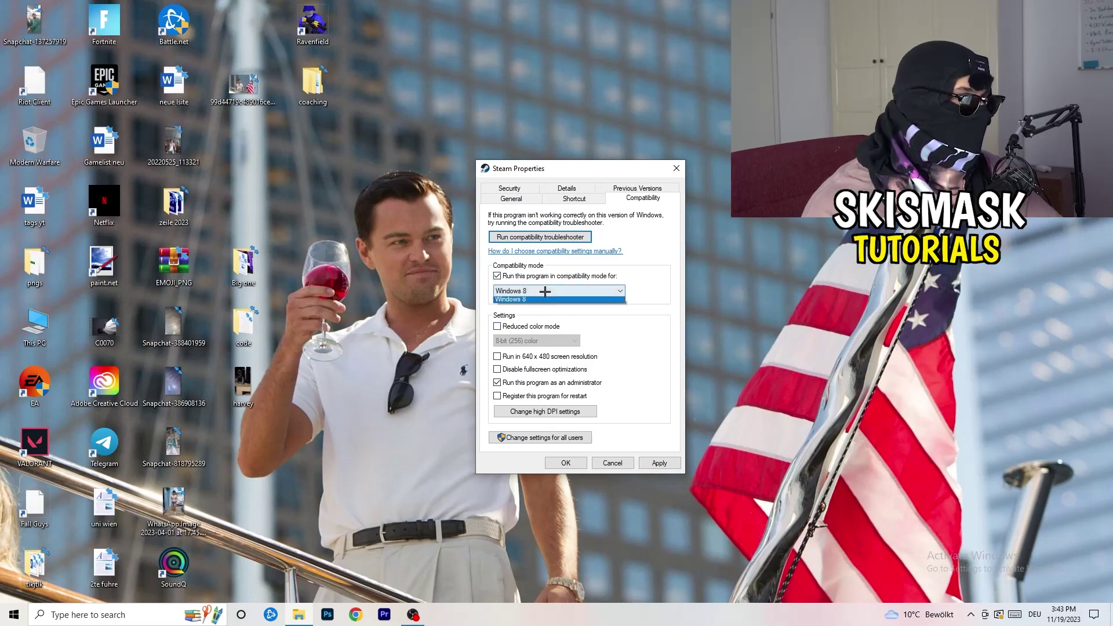
left_click(657, 268)
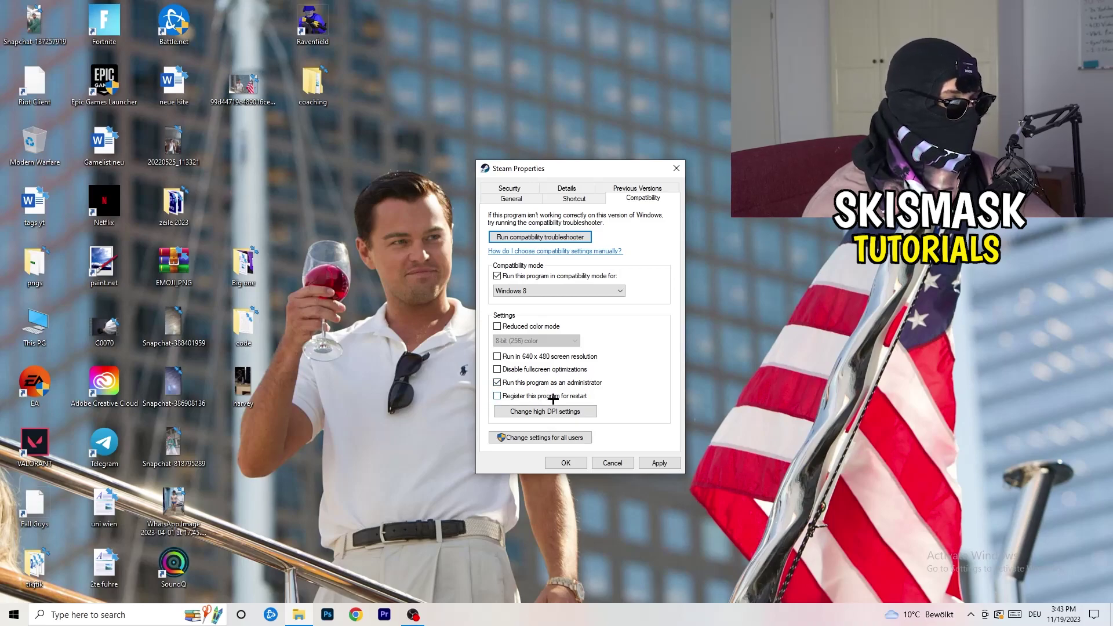
left_click(659, 463)
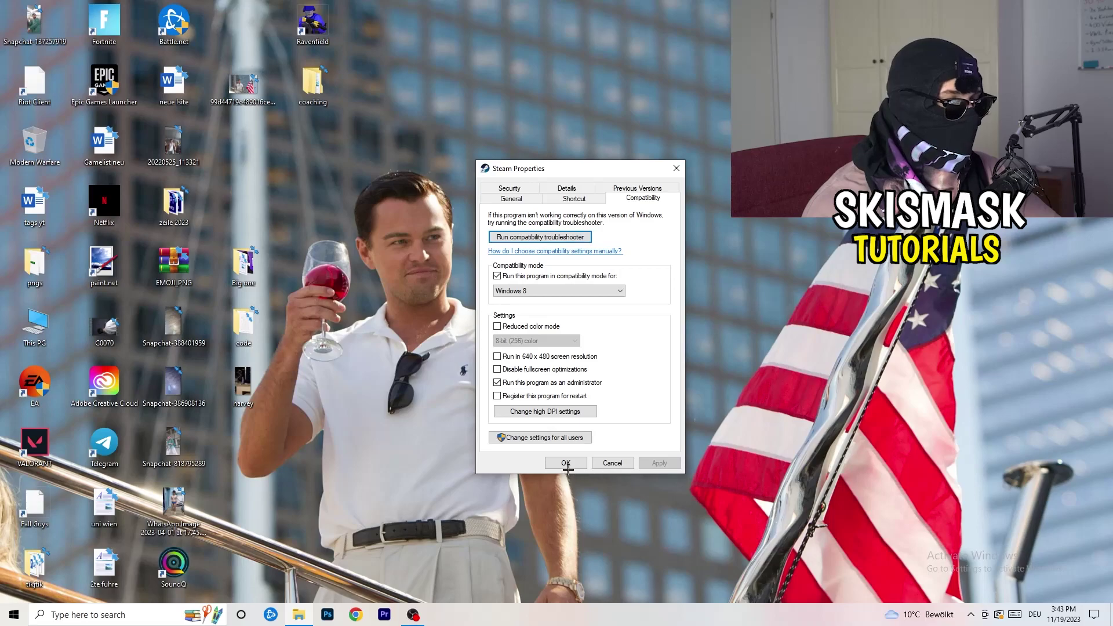
left_click(566, 463)
left_click_drag(584, 197, 678, 221)
left_click_drag(583, 160, 667, 251)
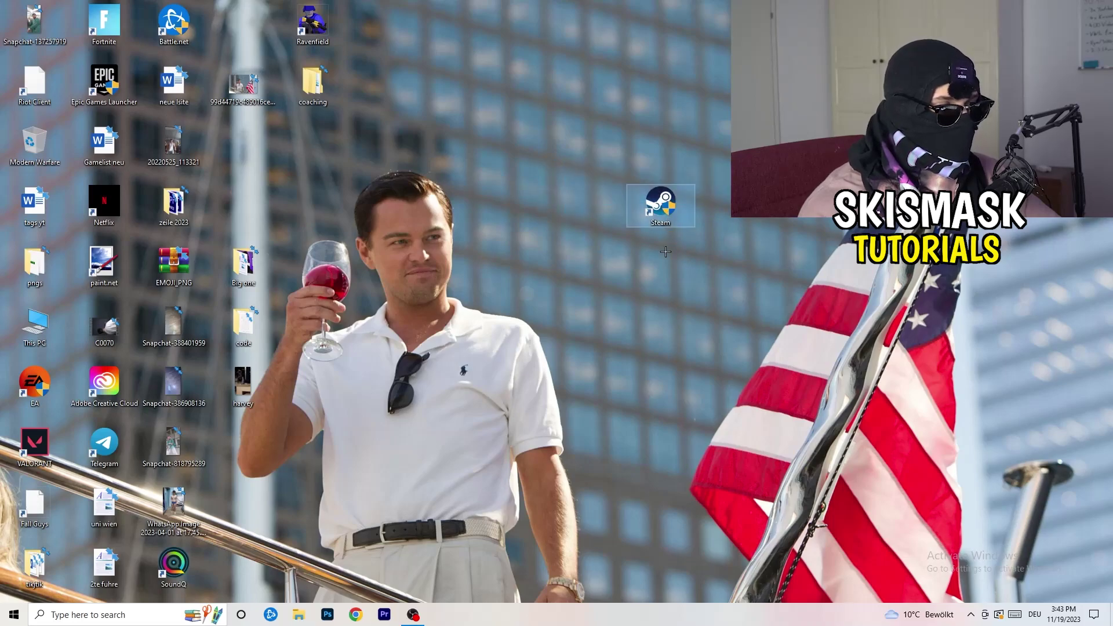
left_click(664, 278)
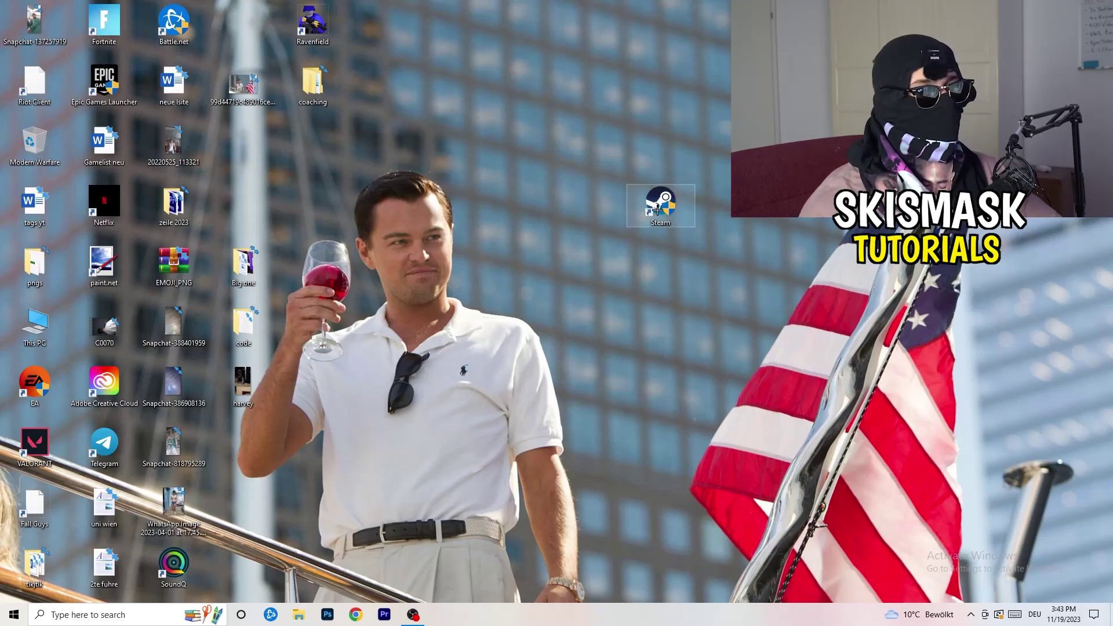
Move the Steam shortcut back among the other desktop icons, into the free spot above the Big one folder.
mouse_move(657, 210)
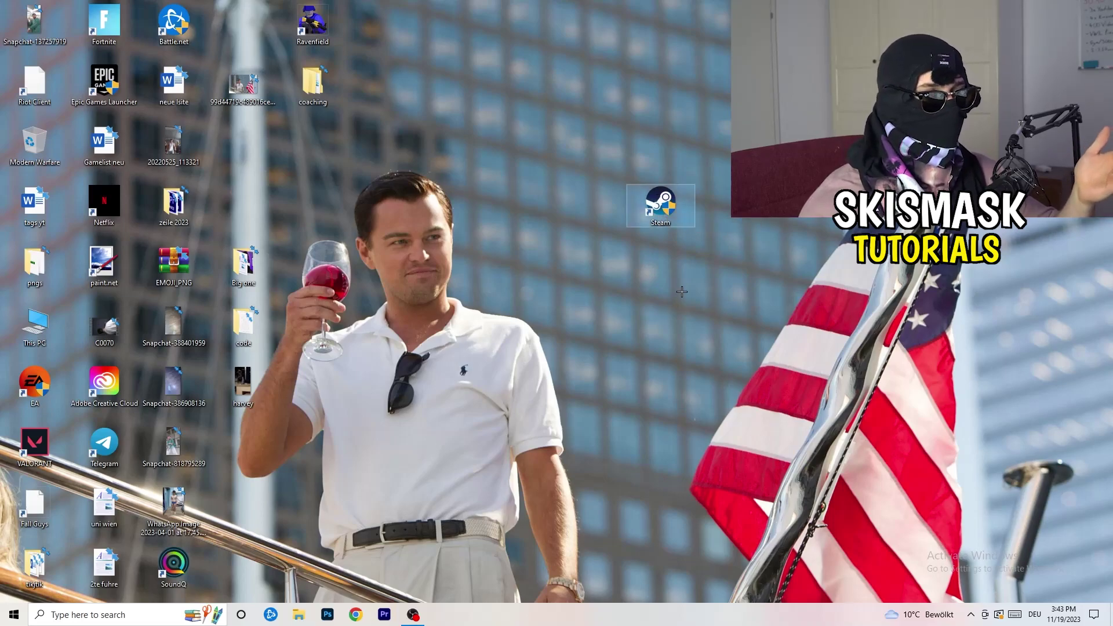
right_click(659, 204)
left_click(528, 245)
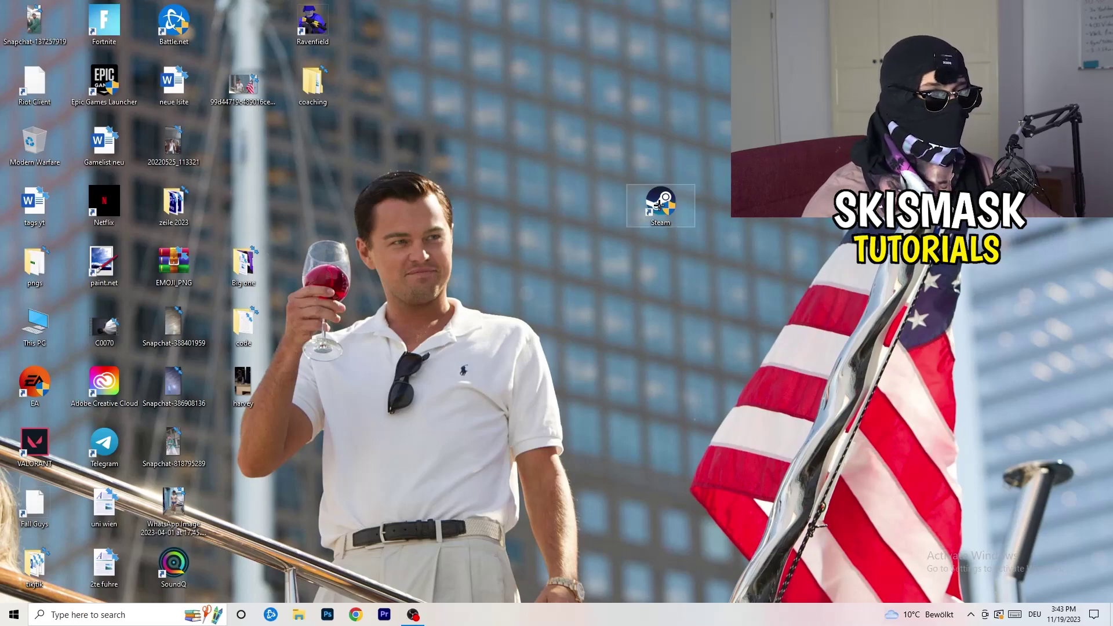
left_click_drag(659, 204, 261, 142)
left_click(455, 134)
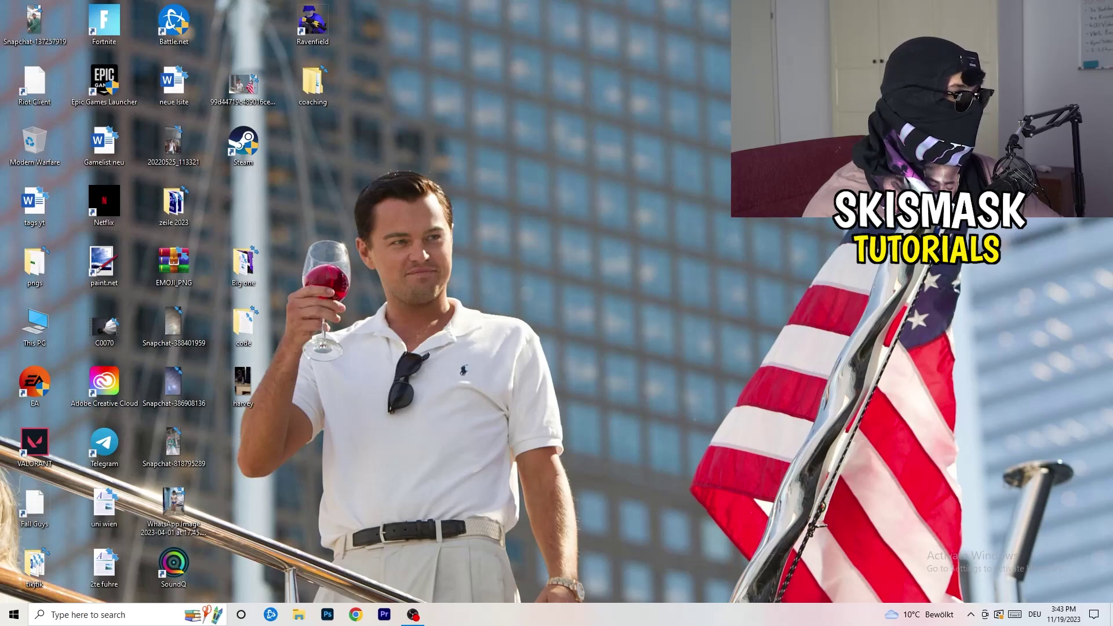
Open the Gaming section of Windows Settings and check the background recording, audio and video options under Captures and the Game Mode switch.
left_click(14, 614)
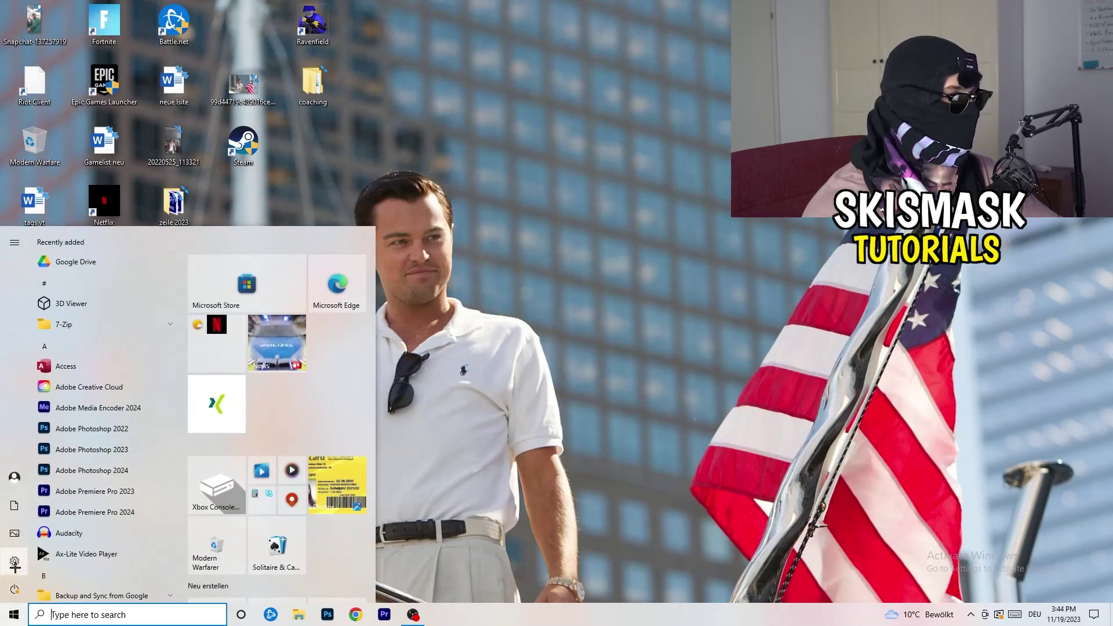
left_click(15, 563)
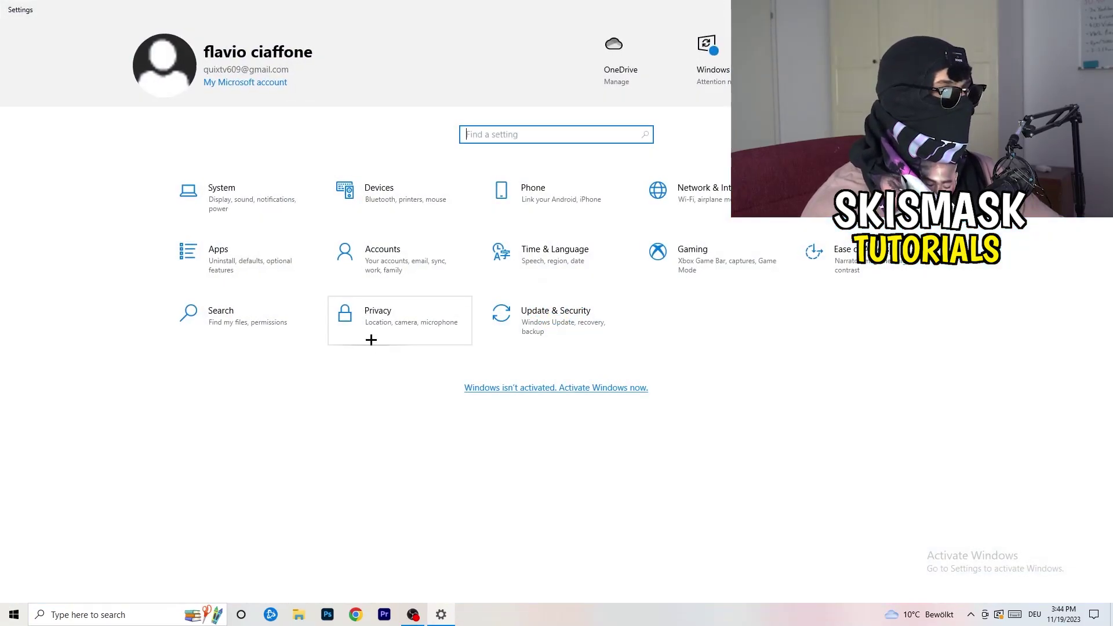
left_click(658, 255)
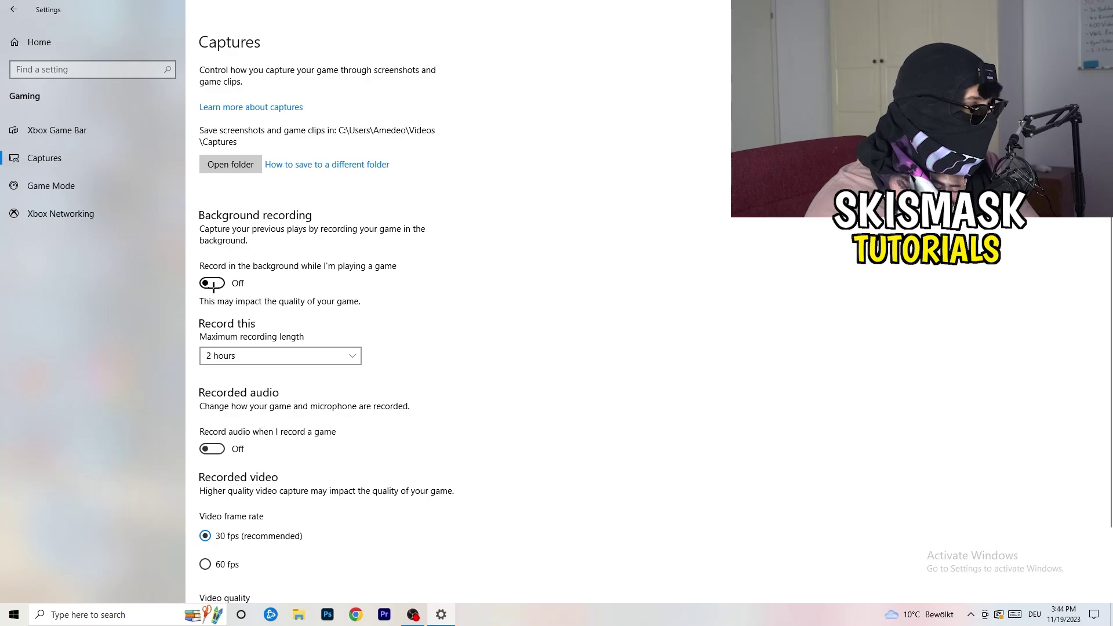
scroll(348, 371, "down", 2)
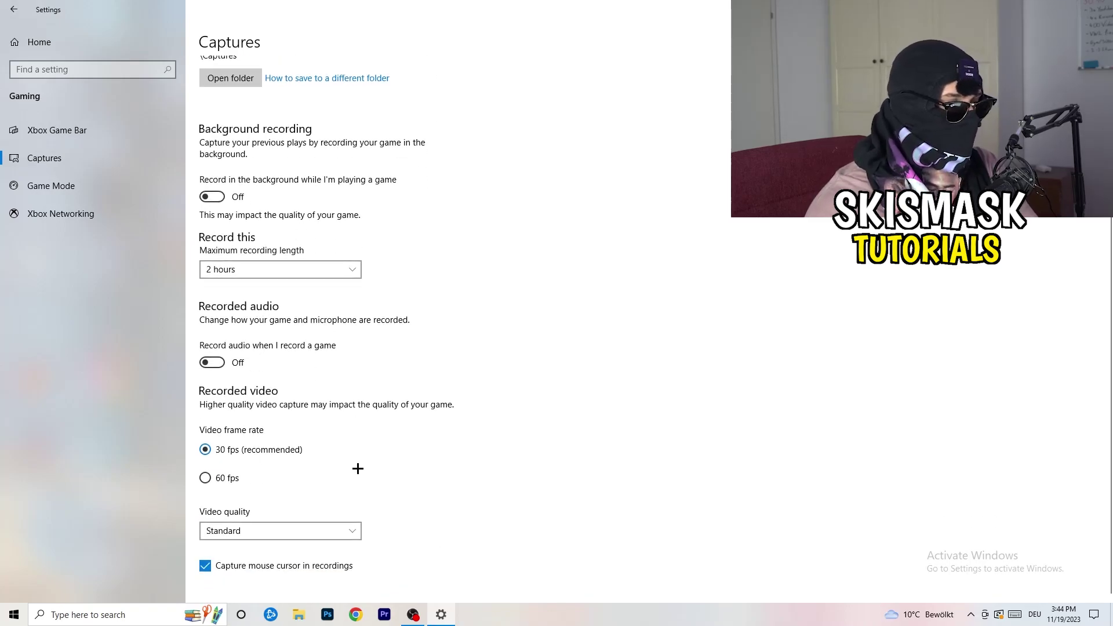
scroll(358, 469, "up", 2)
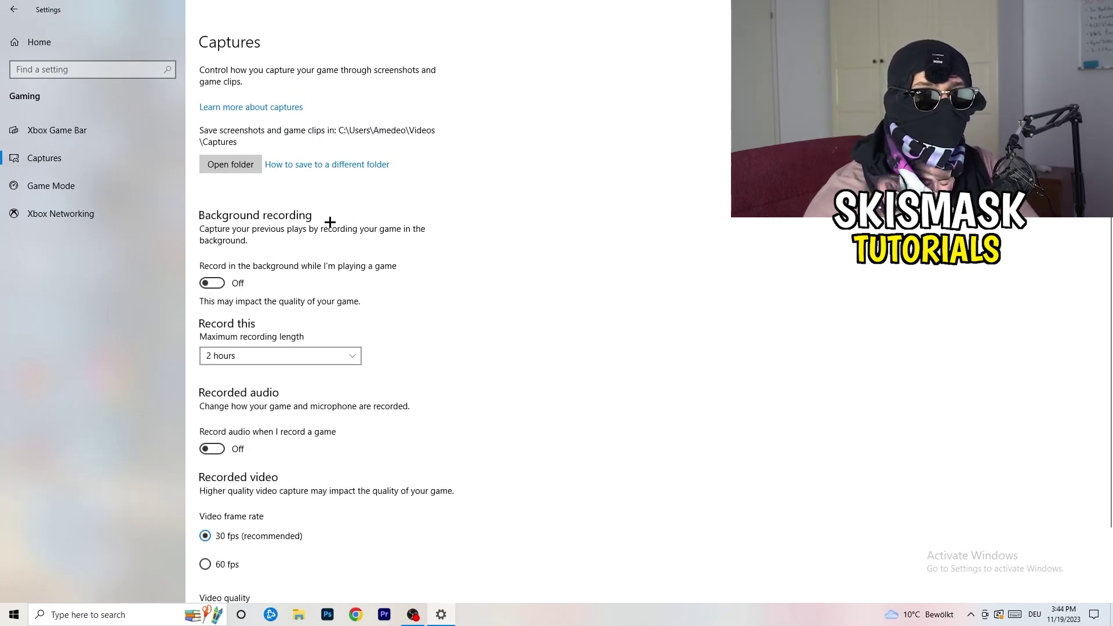
left_click(51, 186)
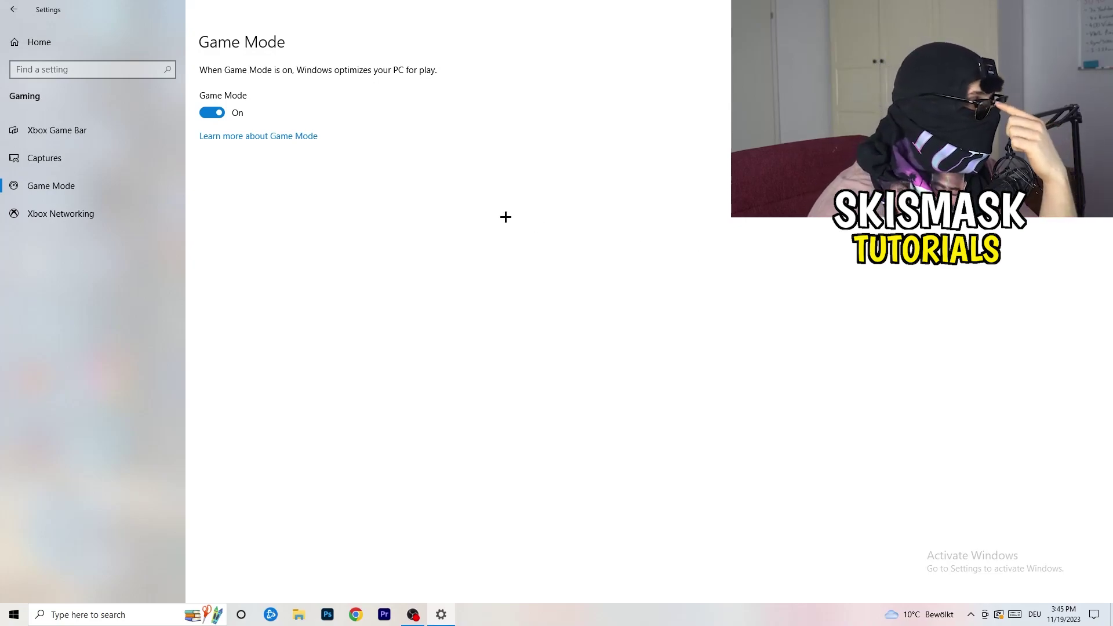
Return to the Settings home page and check the Windows Update status under Update & Security.
left_click(11, 7)
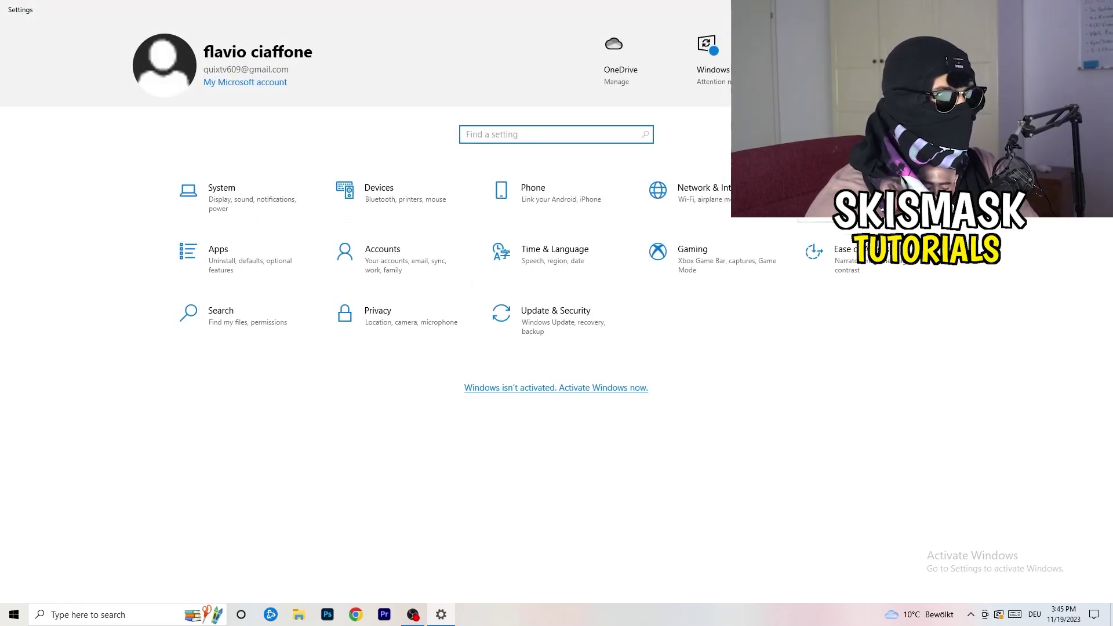
left_click(545, 319)
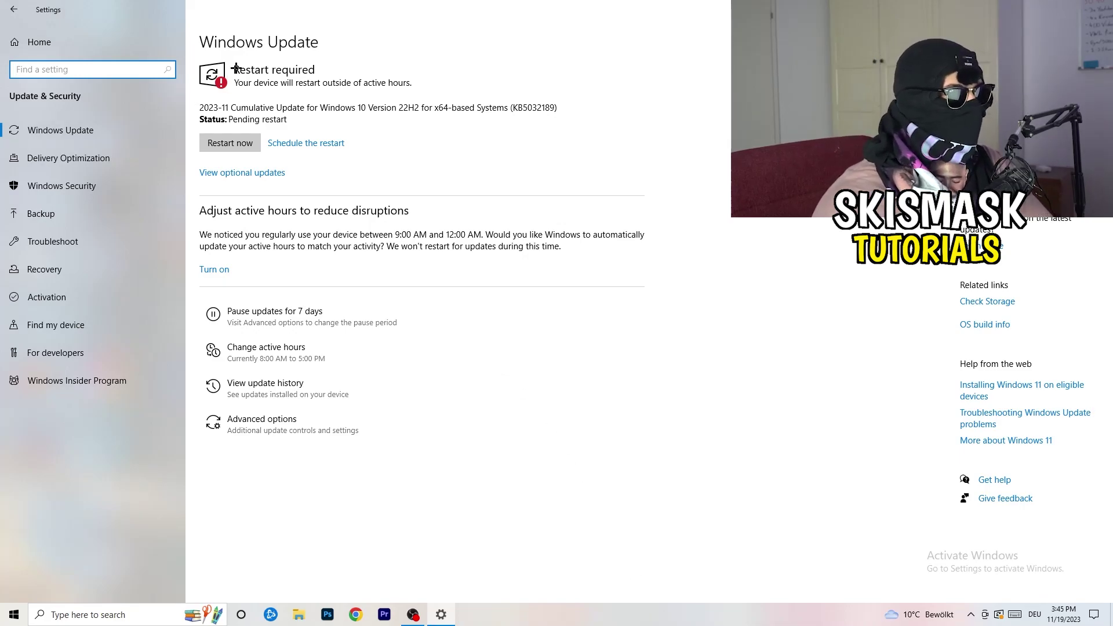
left_click(399, 85)
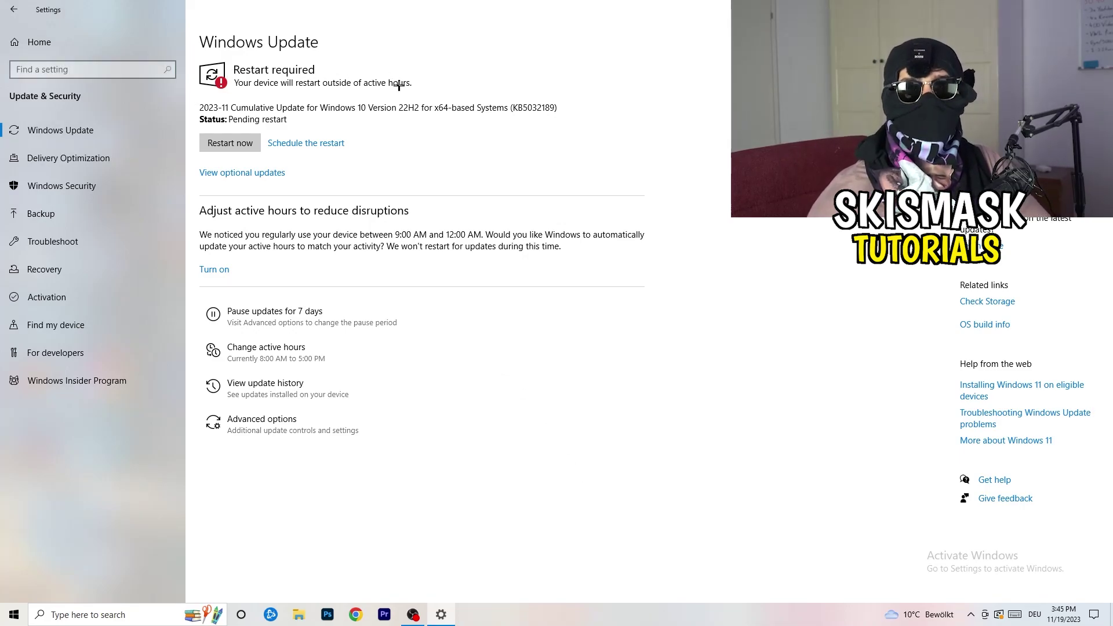